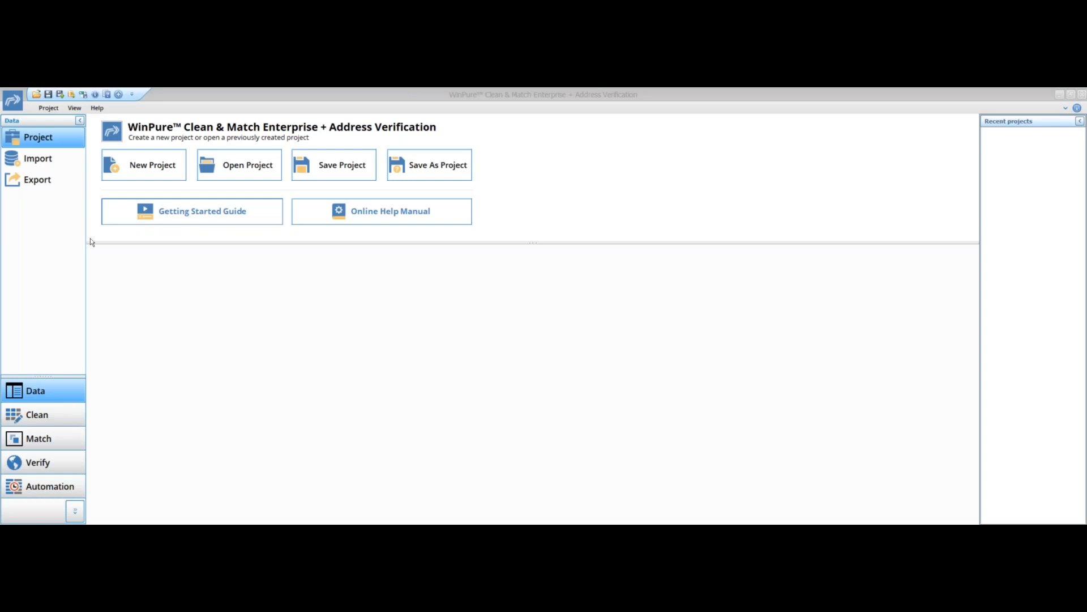
# - Import the Excel file Master Sample Data.xlsx from the Demo Data folder with all its columns
pyautogui.click(46, 164)
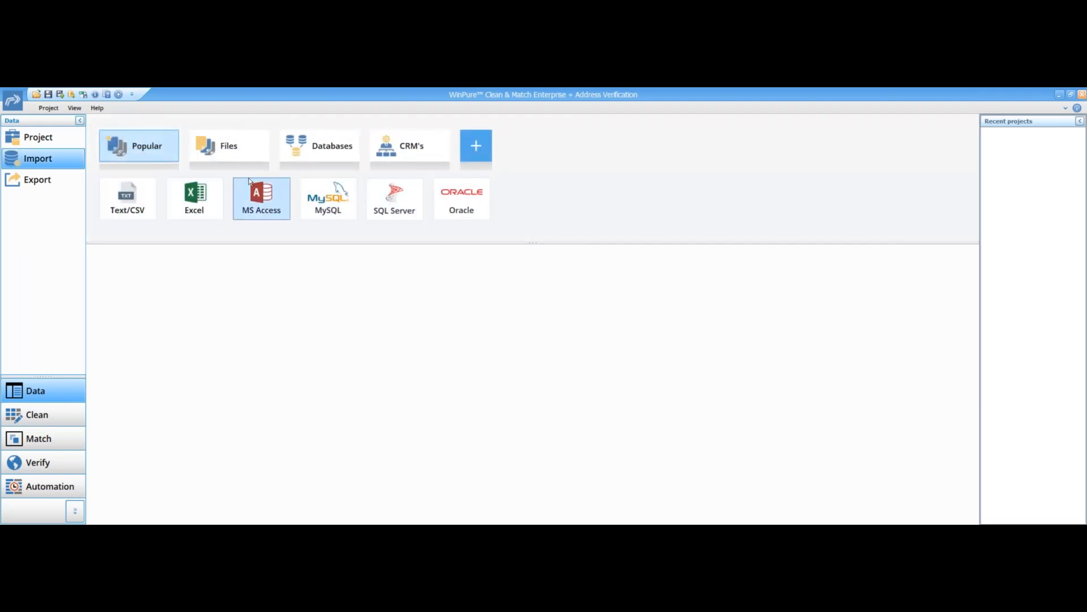
pyautogui.click(241, 147)
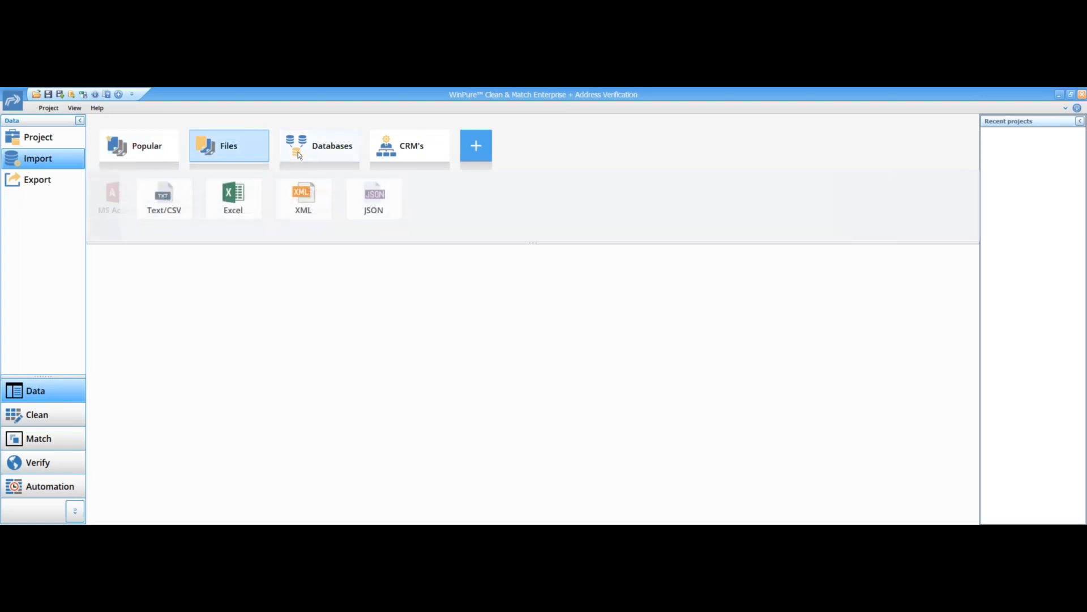
pyautogui.click(316, 149)
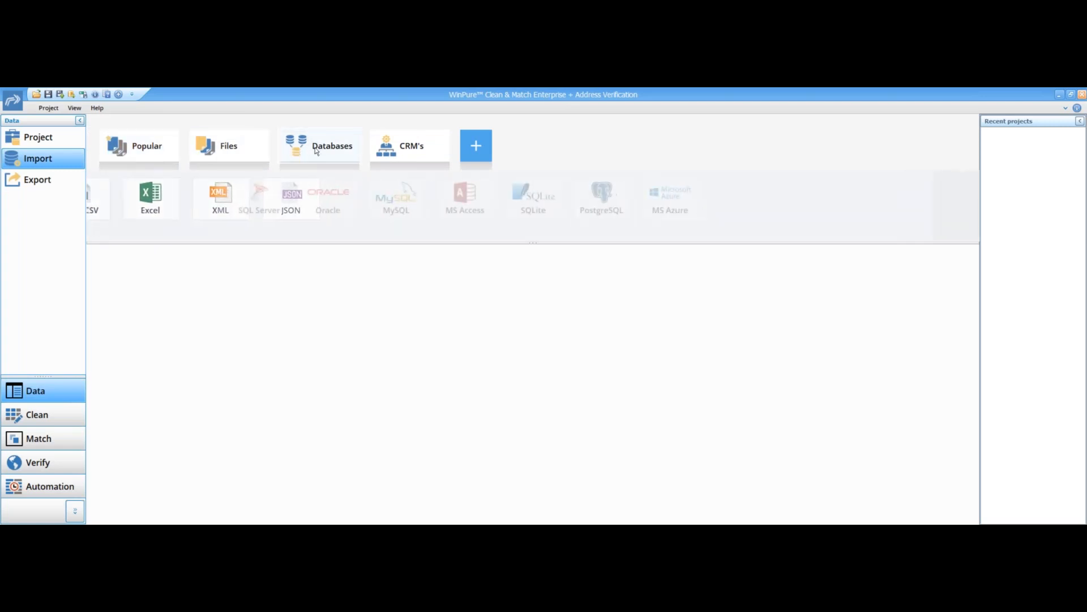
pyautogui.click(388, 150)
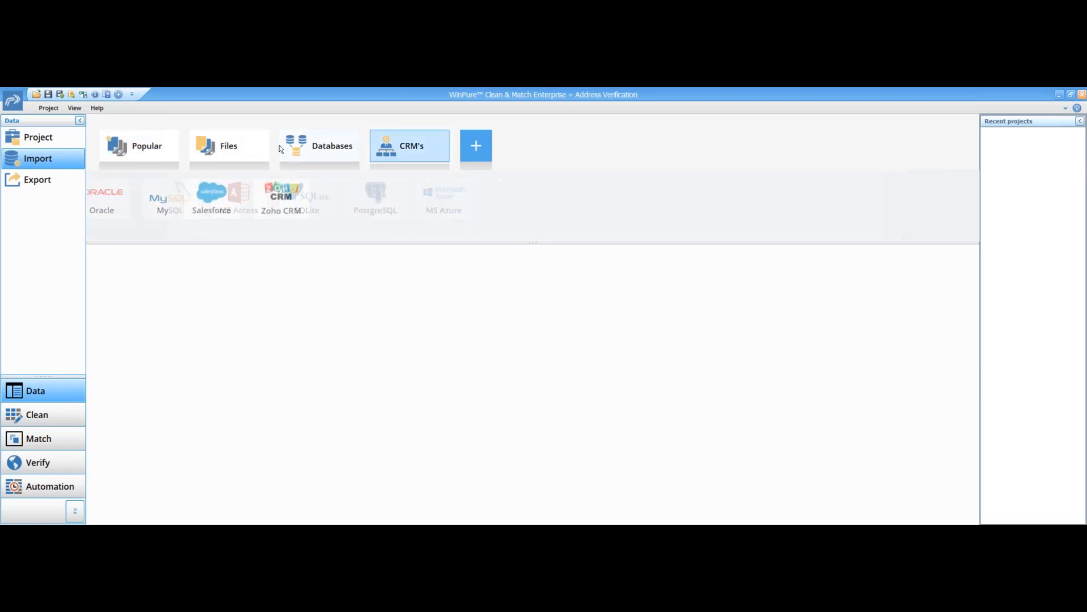
pyautogui.click(250, 146)
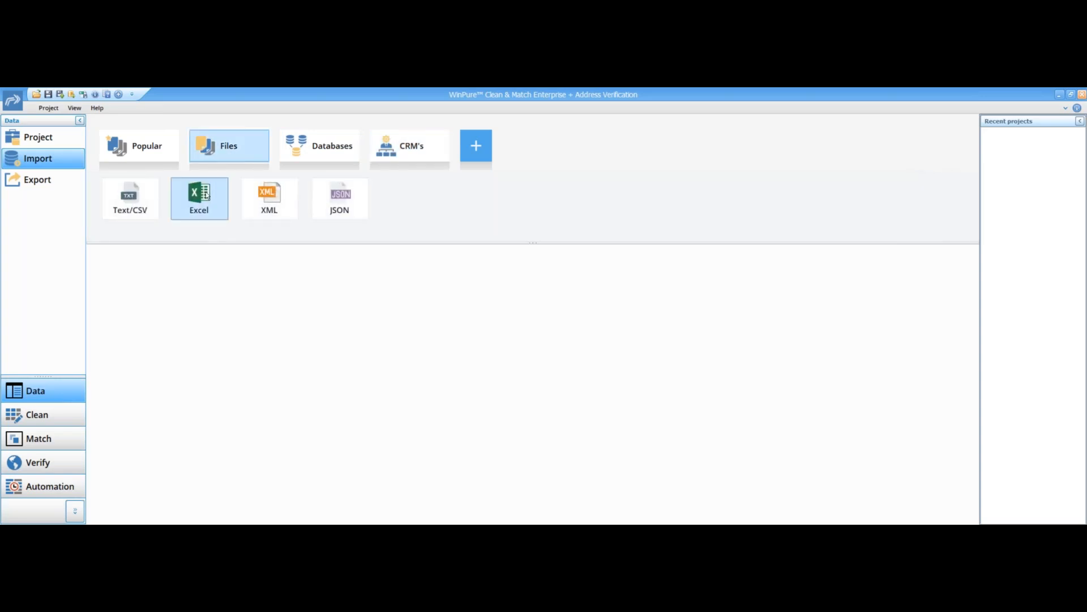
pyautogui.click(206, 196)
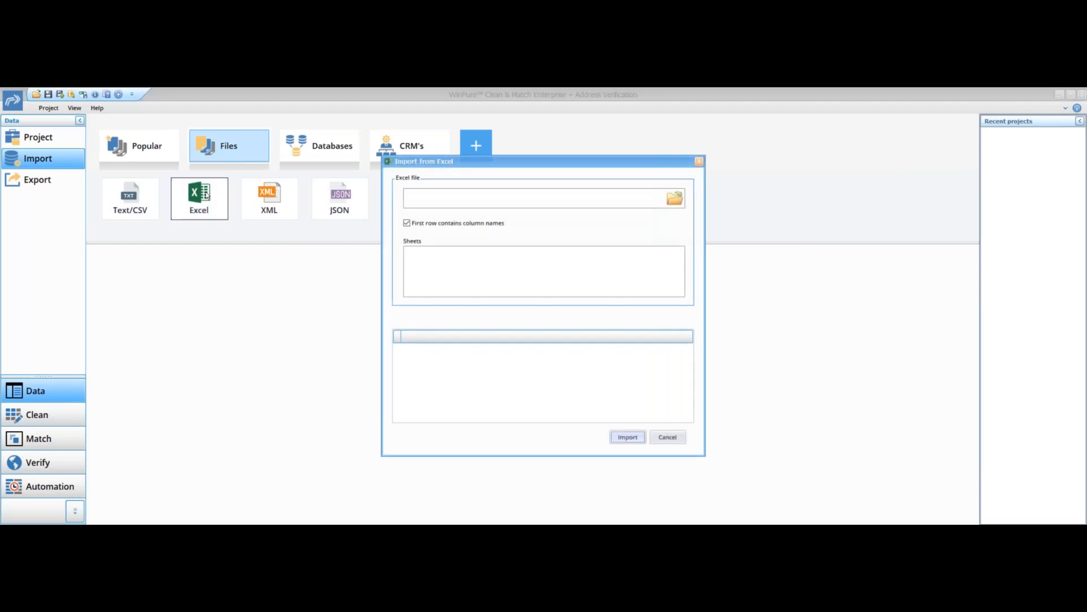
pyautogui.click(674, 198)
pyautogui.doubleClick(554, 207)
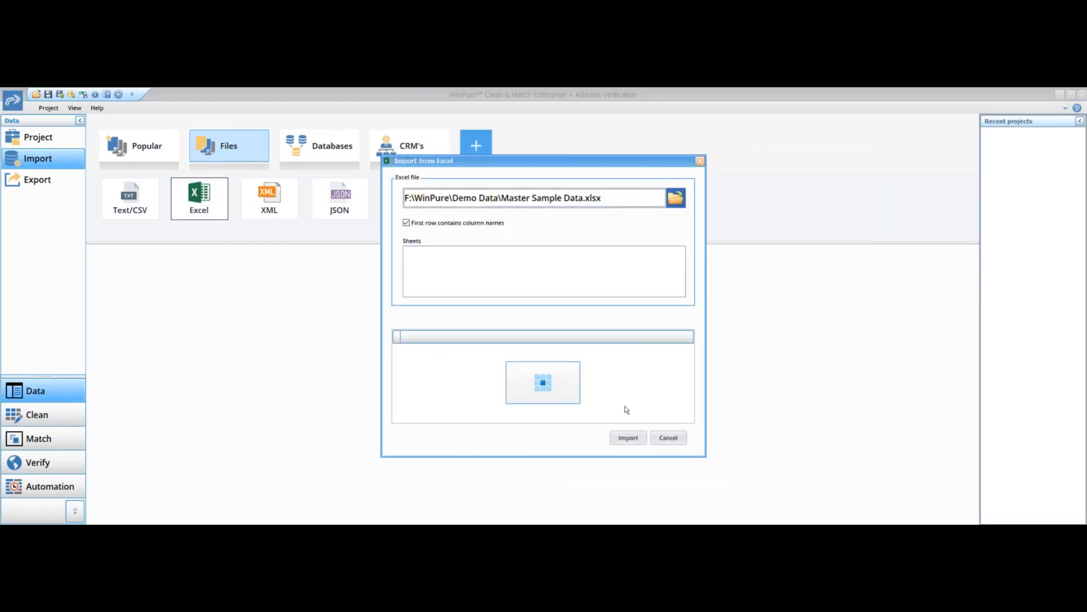
pyautogui.click(628, 437)
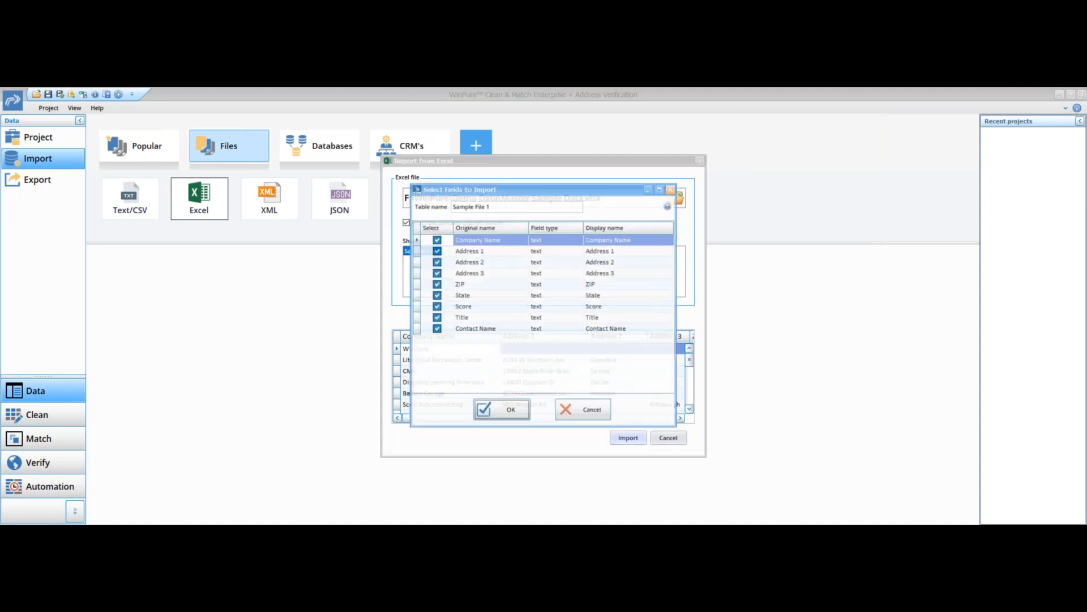
pyautogui.click(513, 414)
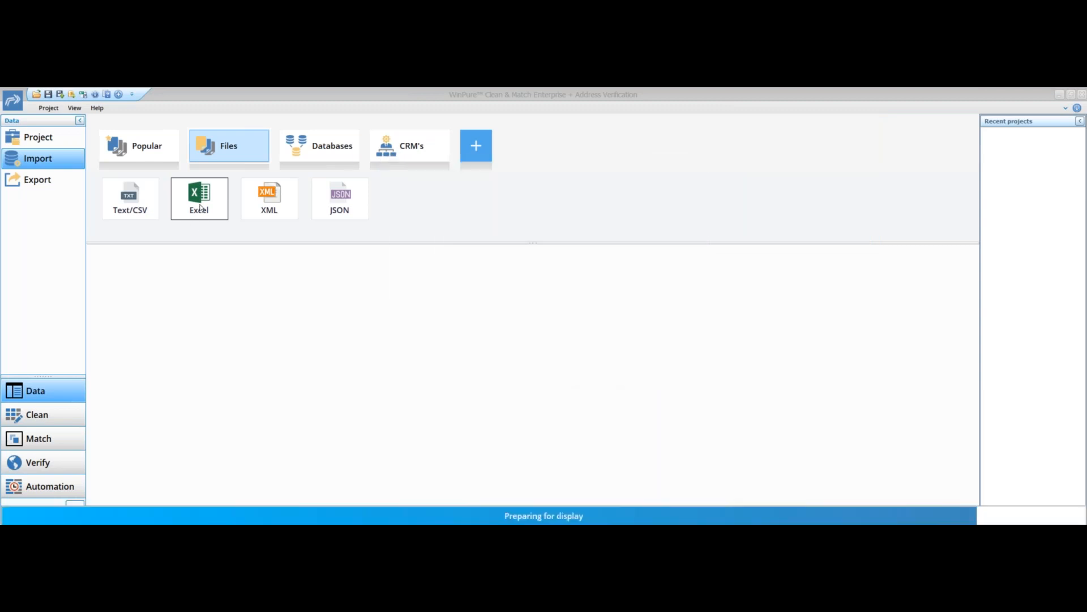
# - Import a second Excel file, New Sample Data.xlsx, from the same folder with all its columns
pyautogui.click(200, 208)
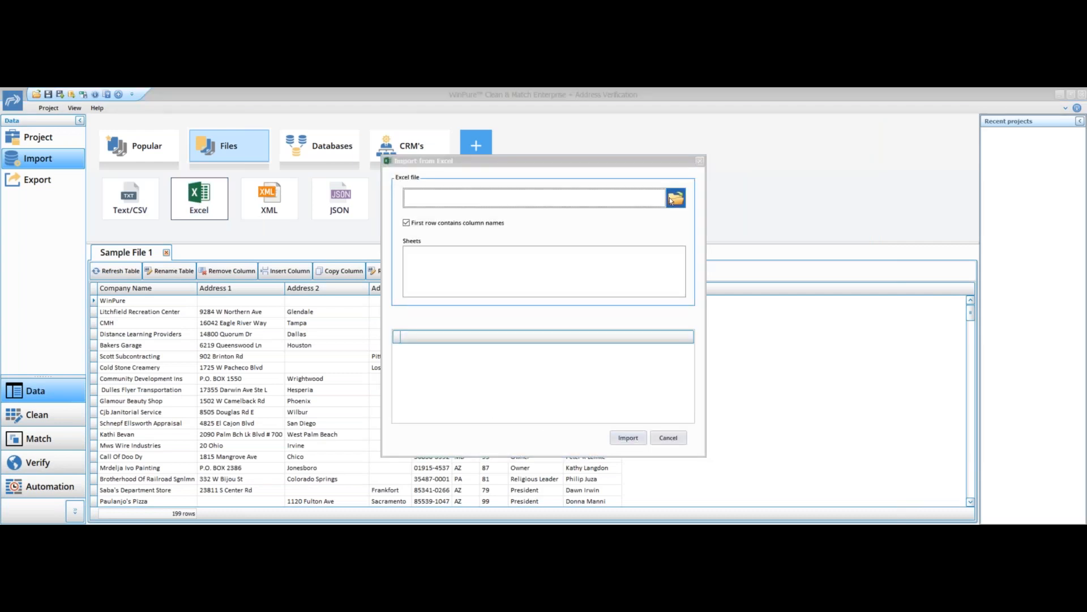
pyautogui.click(675, 198)
pyautogui.doubleClick(532, 218)
pyautogui.click(625, 437)
pyautogui.click(509, 413)
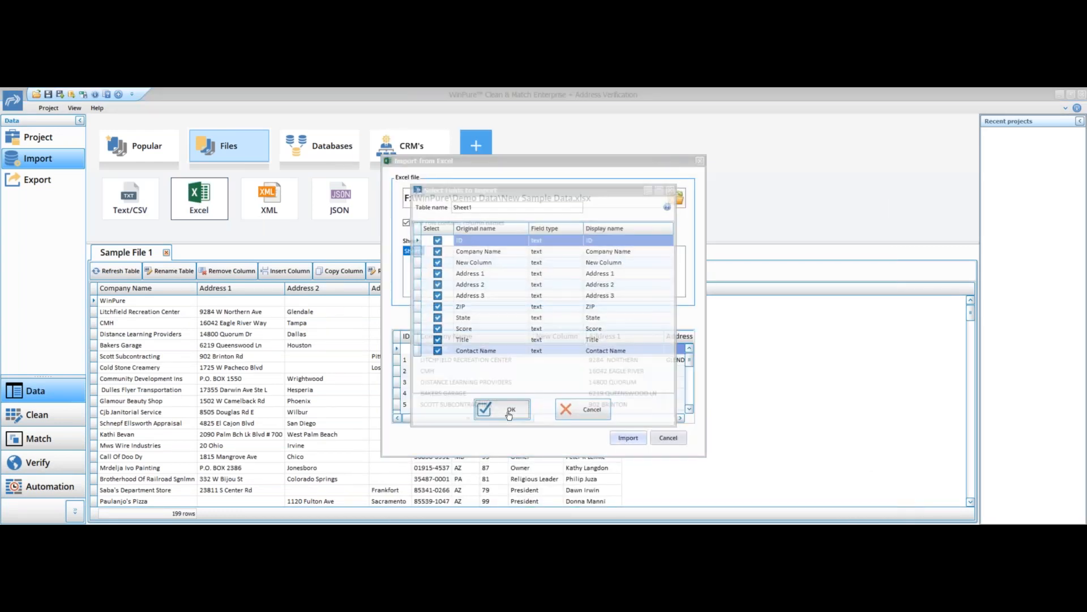
# - Rename the Sample File 1 table to Master Data
pyautogui.click(132, 252)
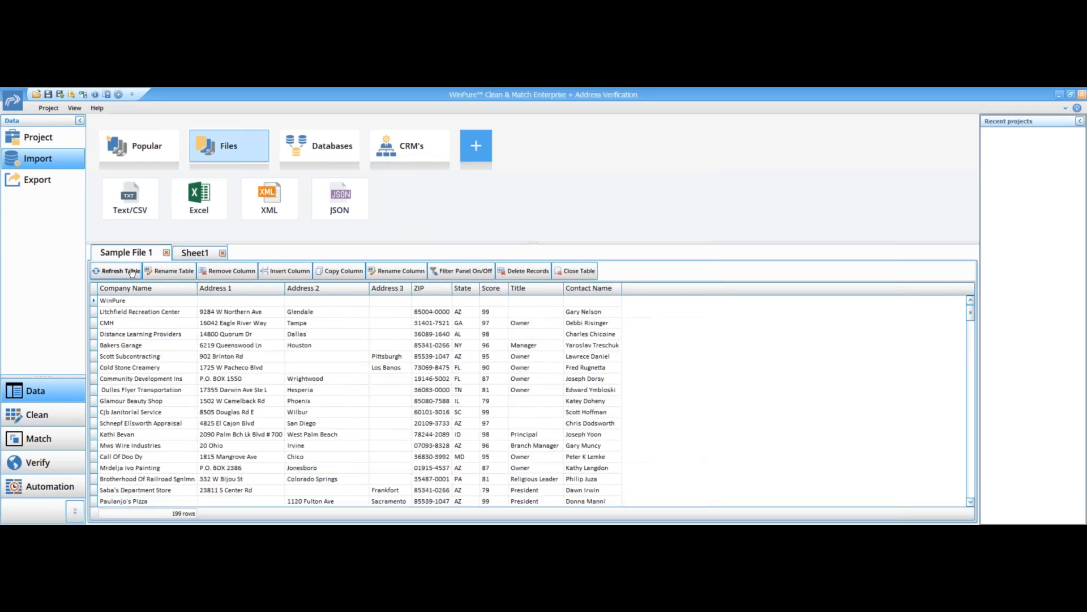
pyautogui.click(185, 273)
pyautogui.write('Master Data')
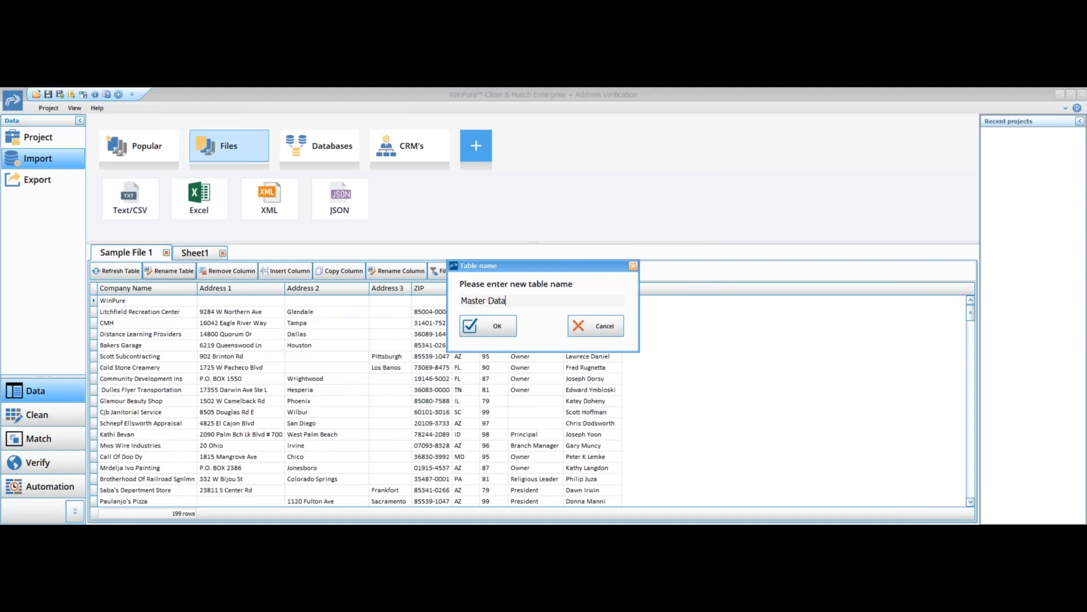
pyautogui.click(500, 335)
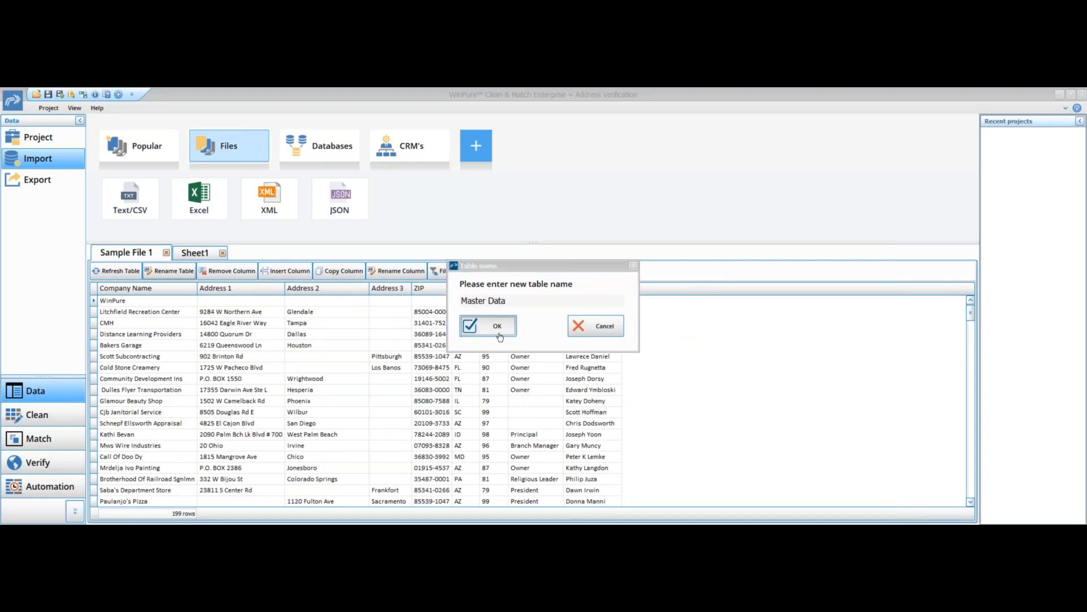
# - Rename the Sheet1 table to Weekly
pyautogui.click(188, 254)
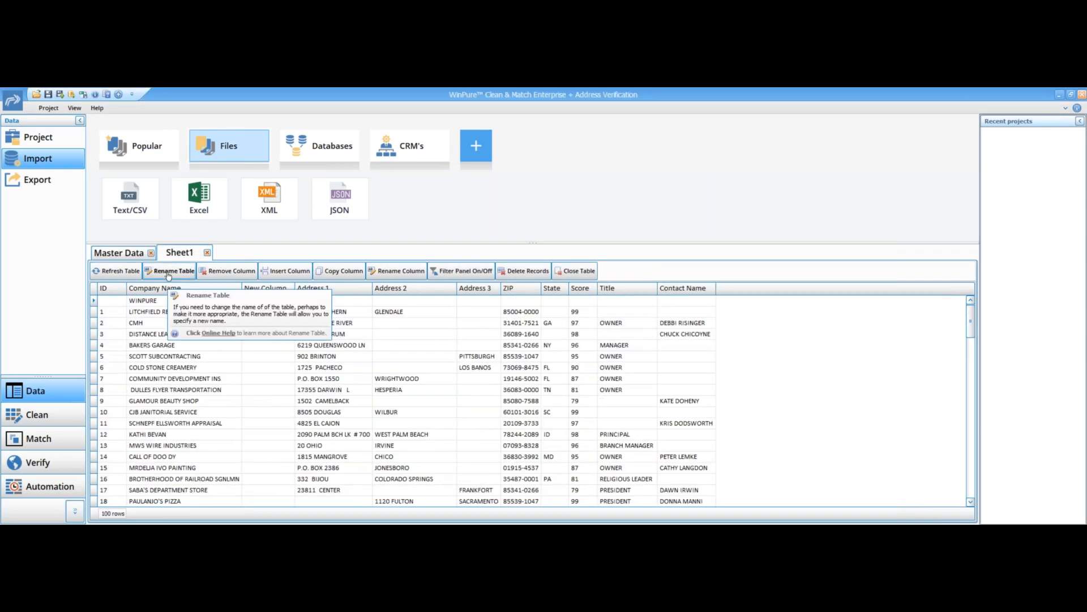
pyautogui.click(168, 271)
pyautogui.write('Weekly')
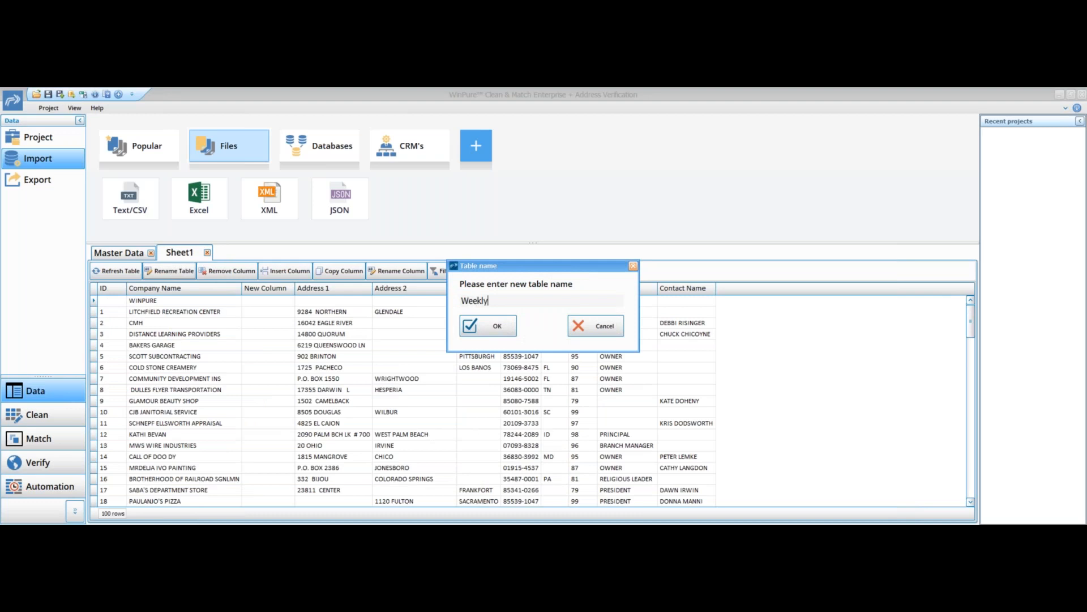
pyautogui.click(490, 327)
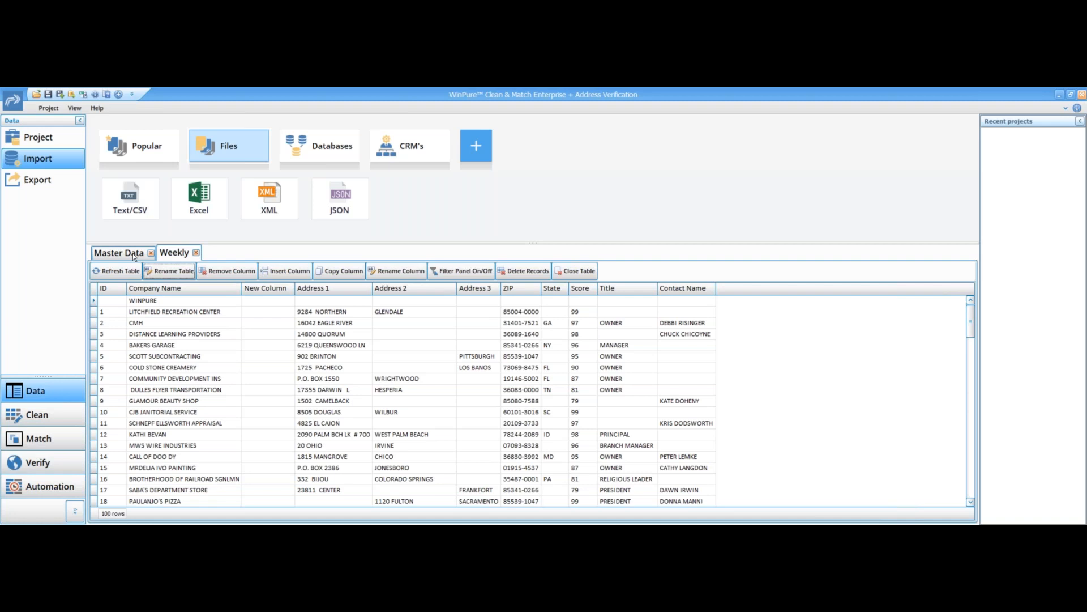
# - Set up matching on the Master Data table using Company Name as a fuzzy condition at level 90, and start matching
pyautogui.click(56, 439)
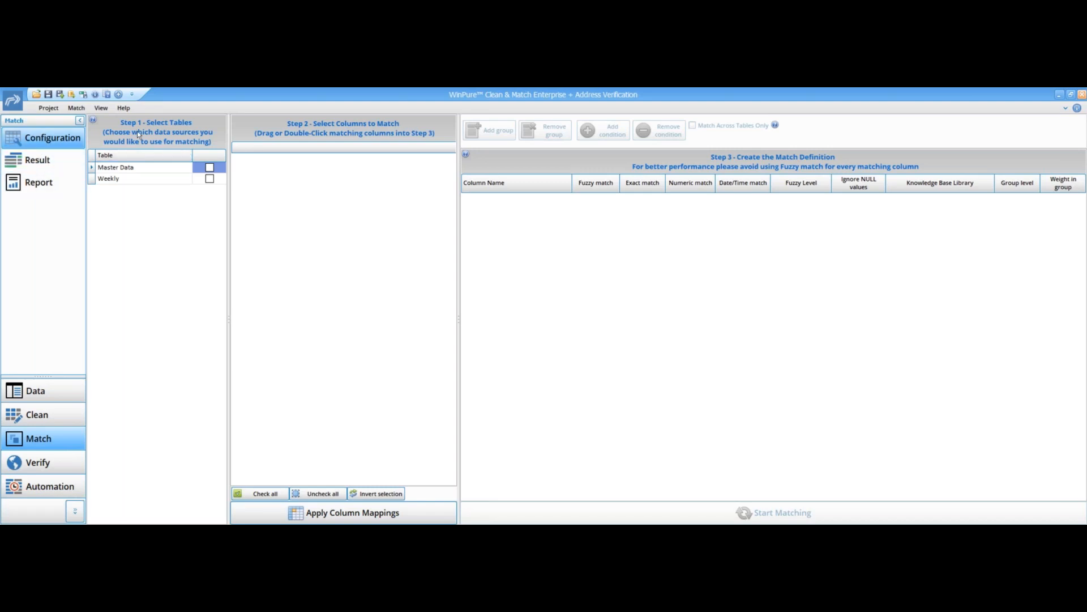
pyautogui.click(209, 168)
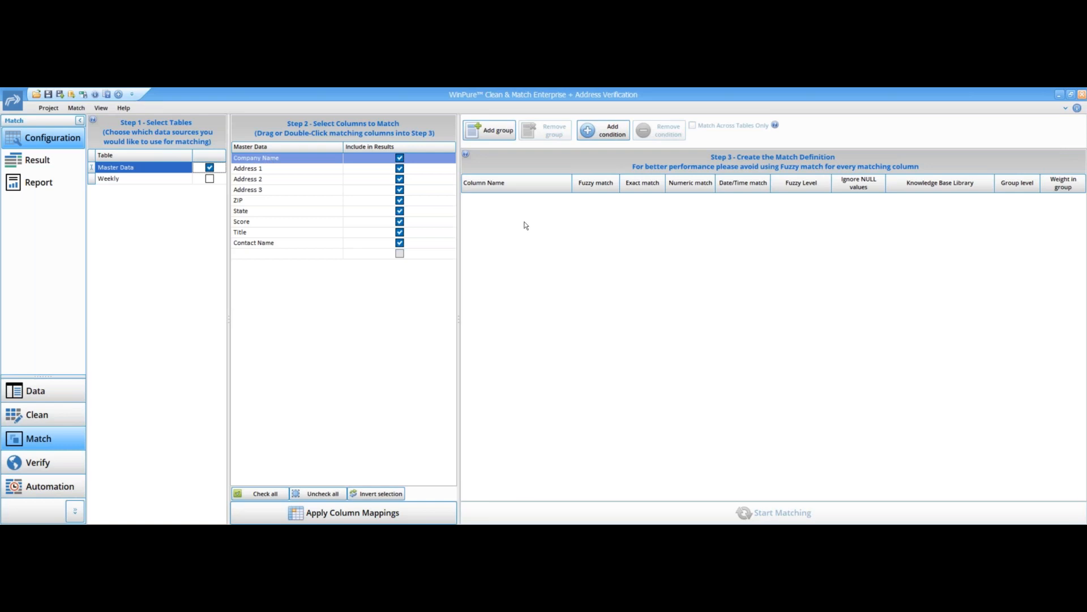
pyautogui.doubleClick(287, 162)
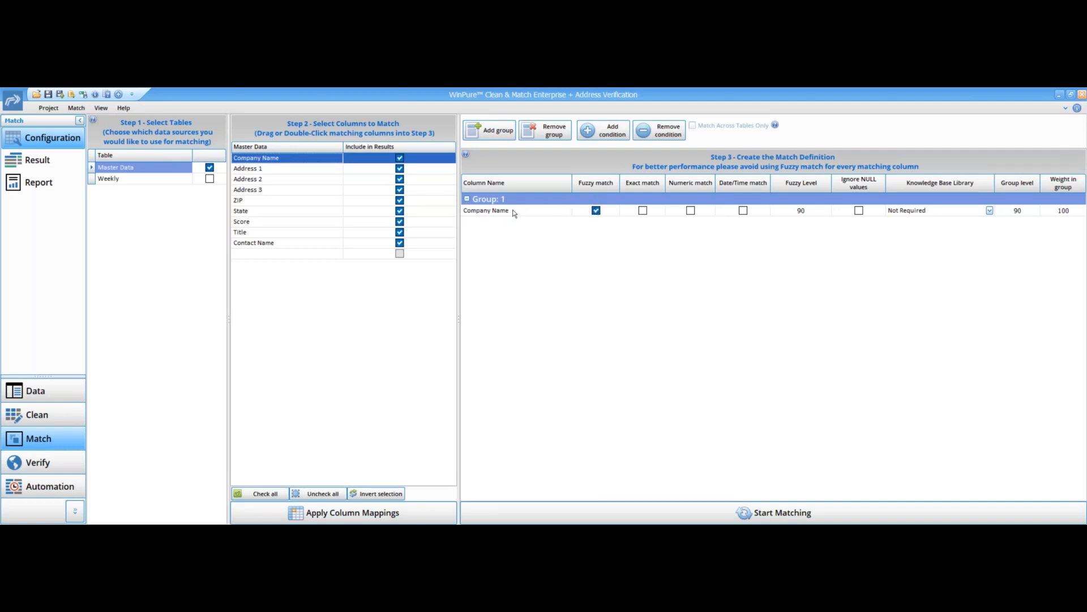
pyautogui.click(804, 214)
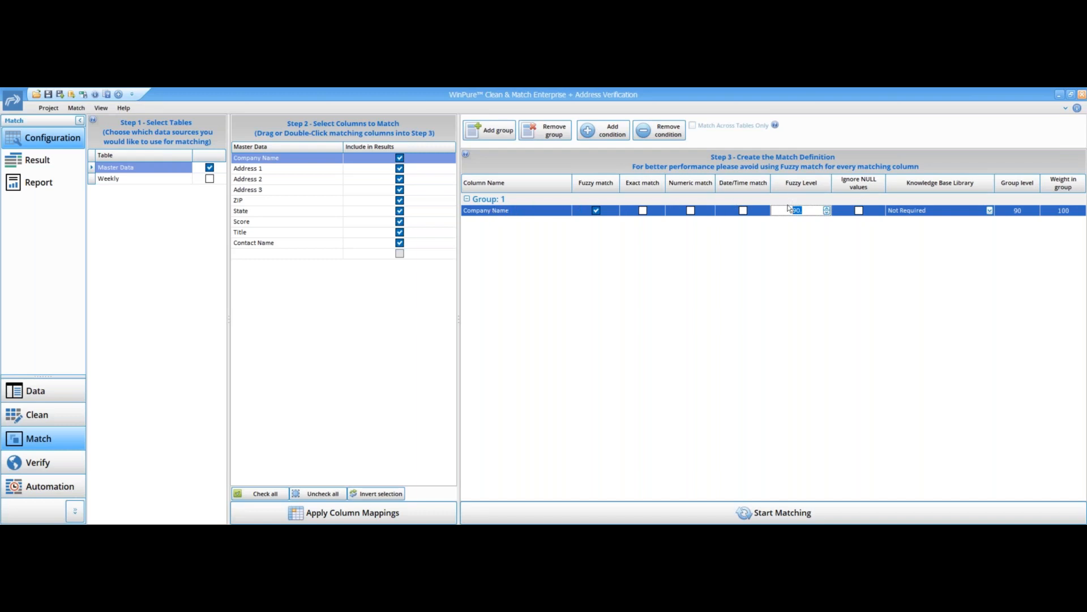
pyautogui.click(764, 515)
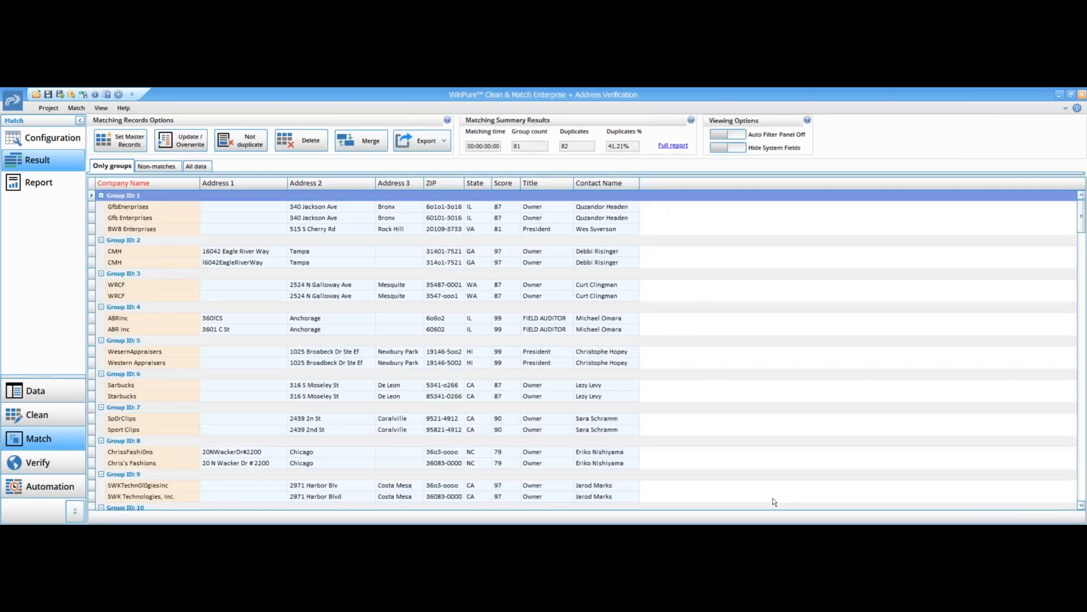
# - Show system fields and review the match results across the only groups, non-matches and all data views
pyautogui.click(714, 147)
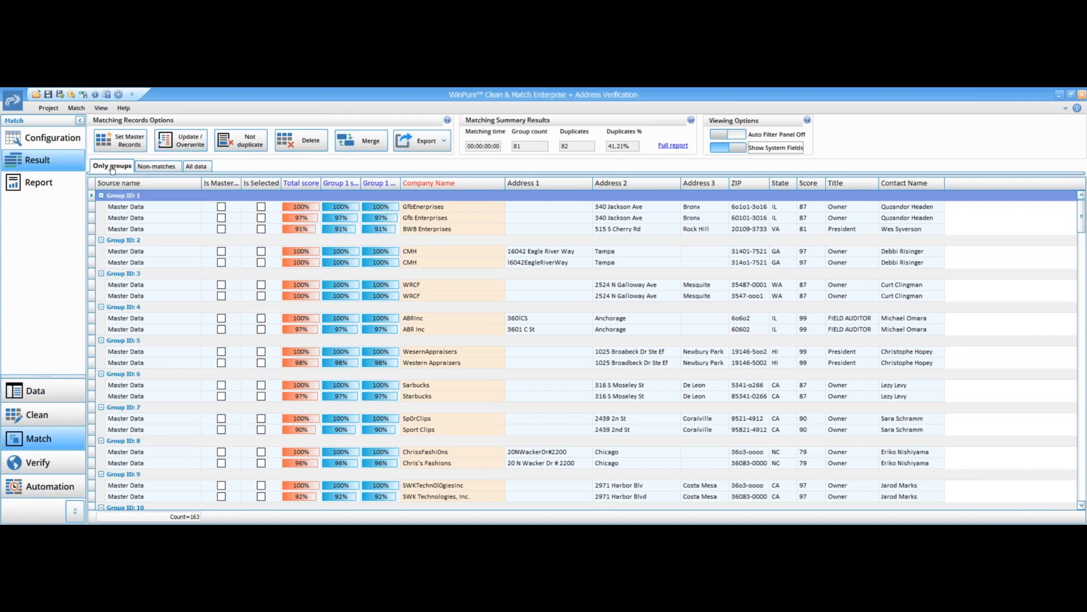
pyautogui.click(157, 168)
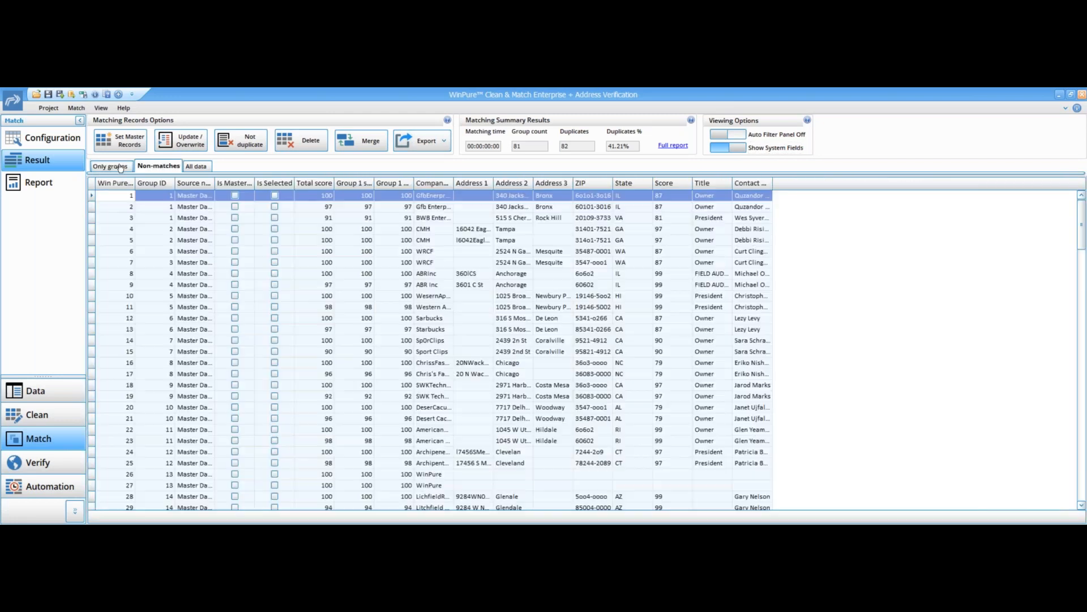
pyautogui.click(120, 167)
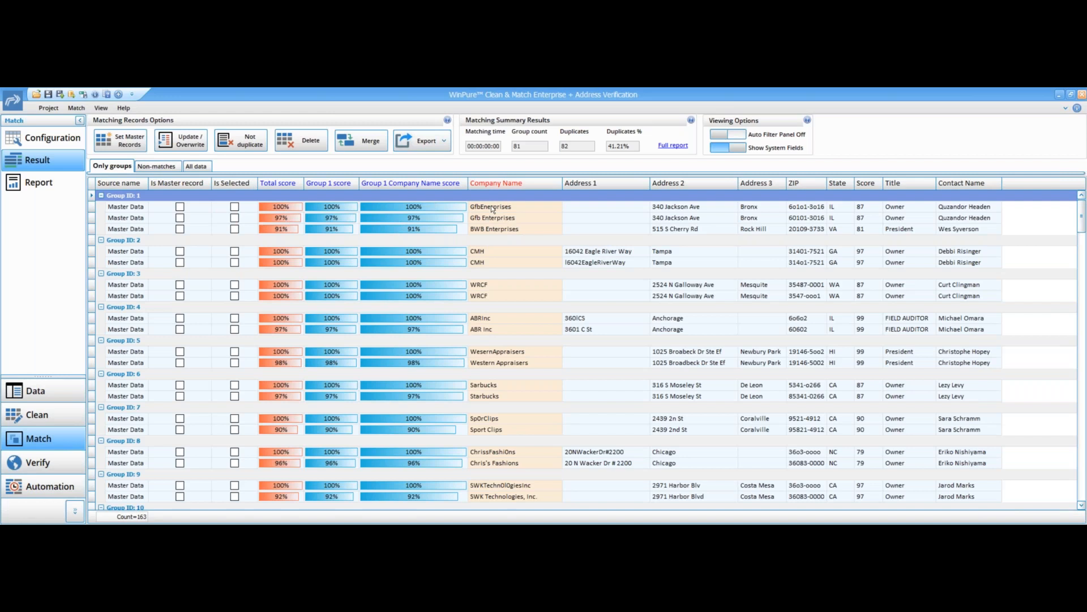
pyautogui.click(160, 168)
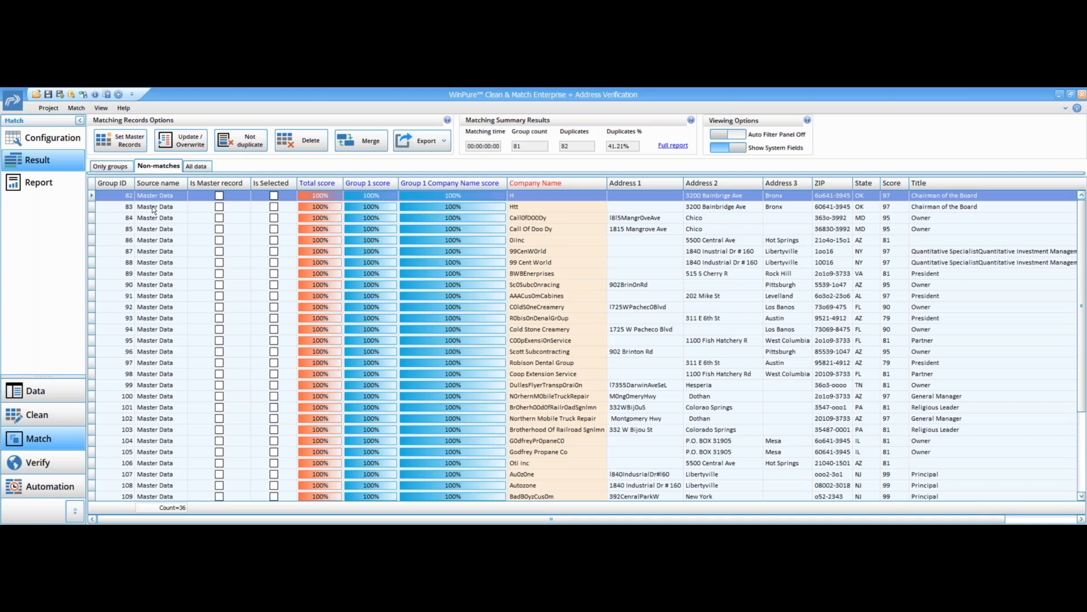
pyautogui.click(197, 167)
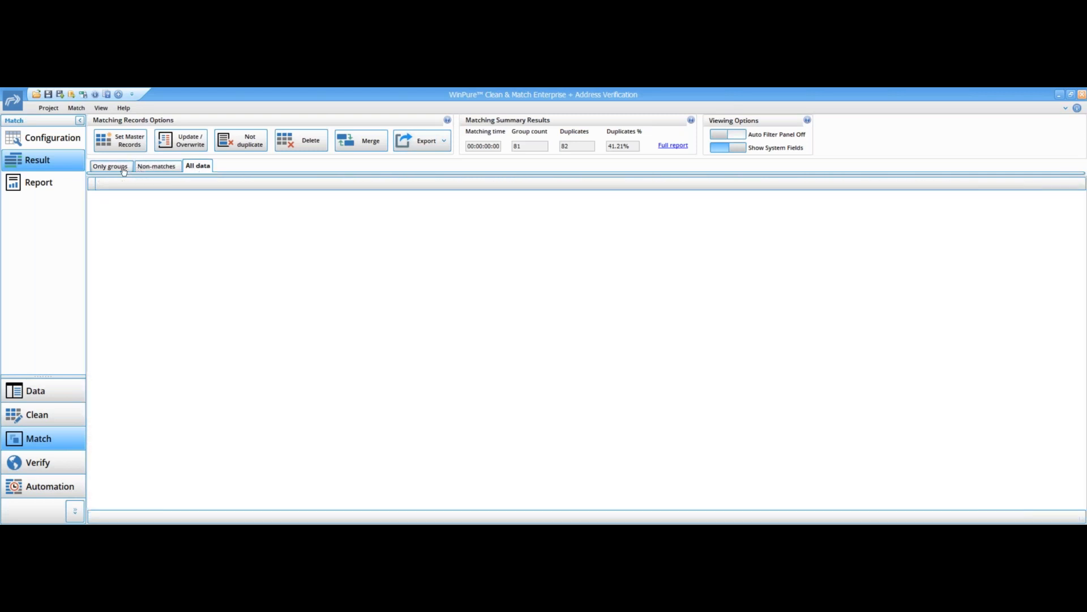
pyautogui.click(123, 167)
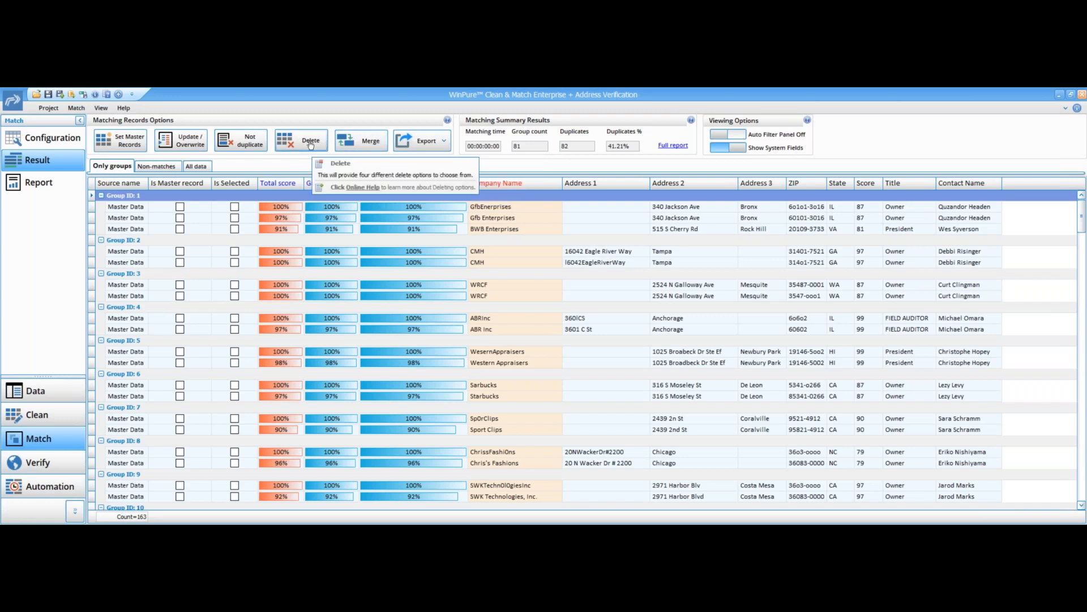
# - Set master records automatically, choosing the most populated record in each duplicate group
pyautogui.click(437, 146)
pyautogui.click(410, 118)
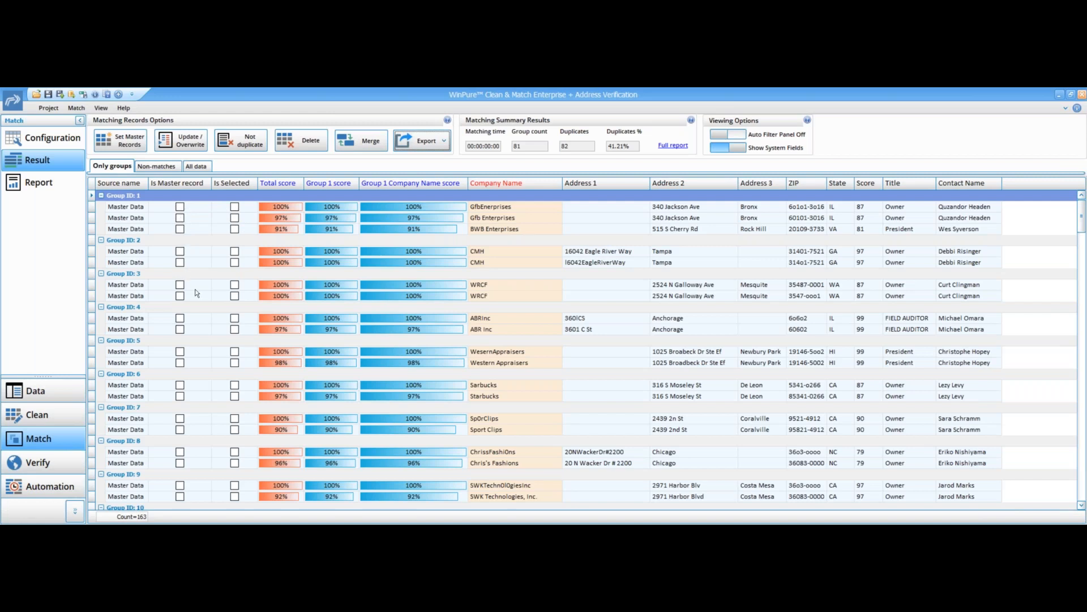
pyautogui.click(128, 142)
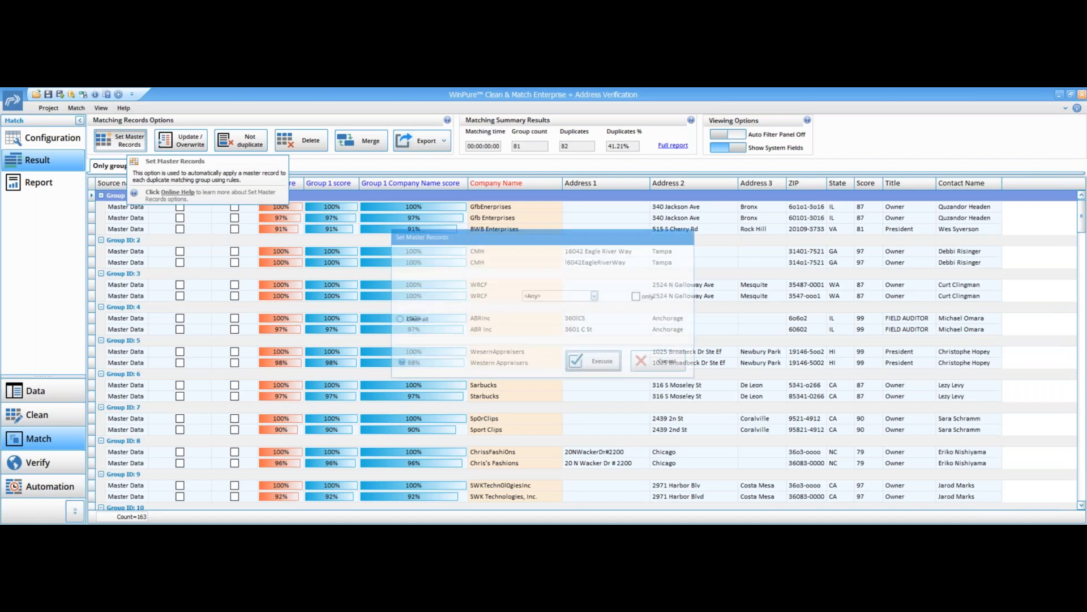
pyautogui.click(692, 255)
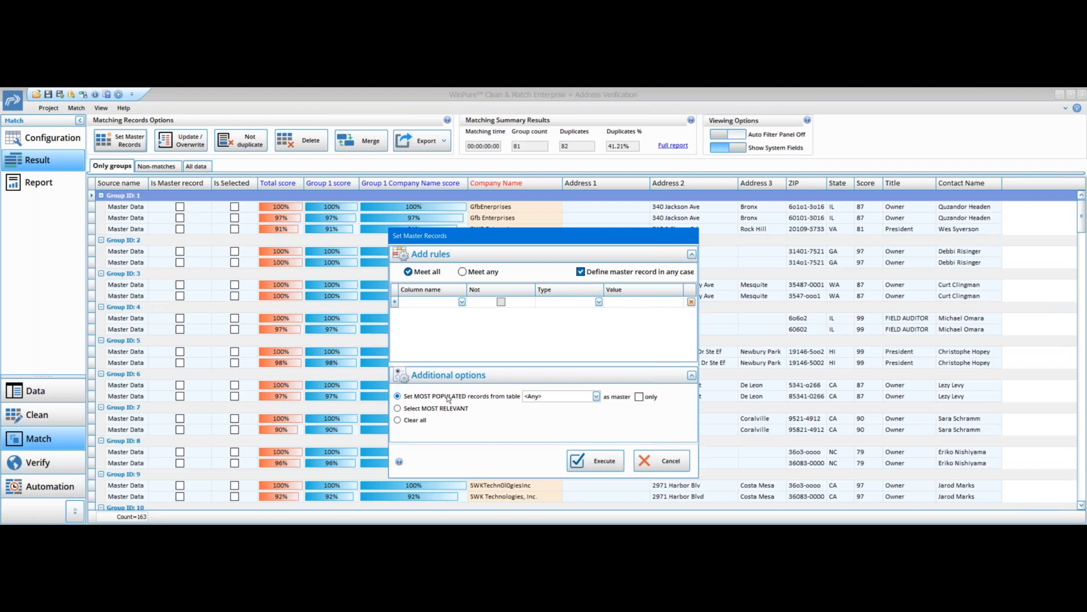
pyautogui.click(596, 398)
pyautogui.click(568, 415)
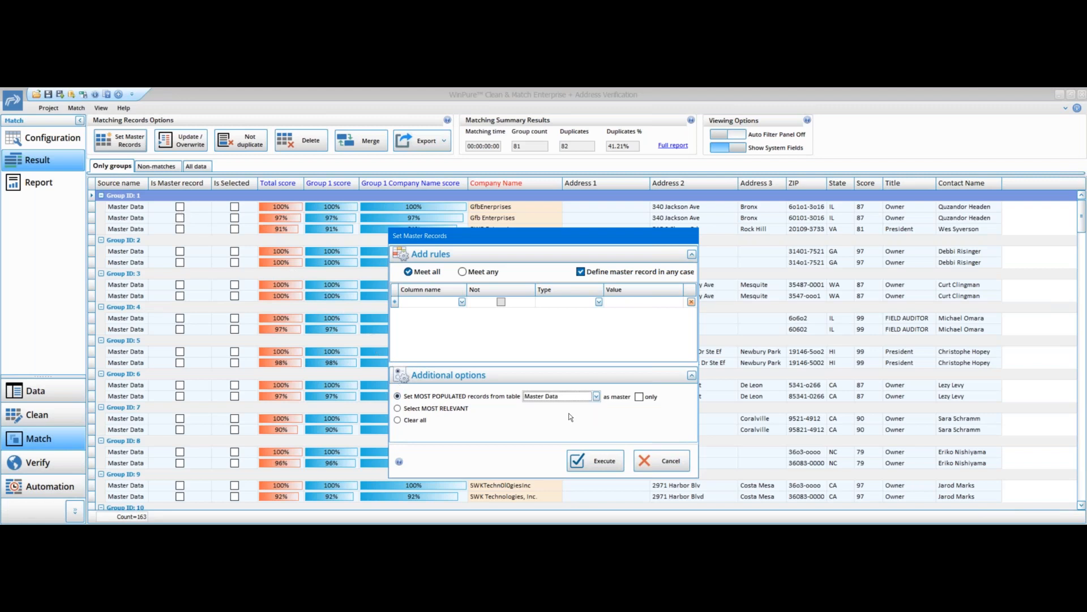
pyautogui.click(595, 462)
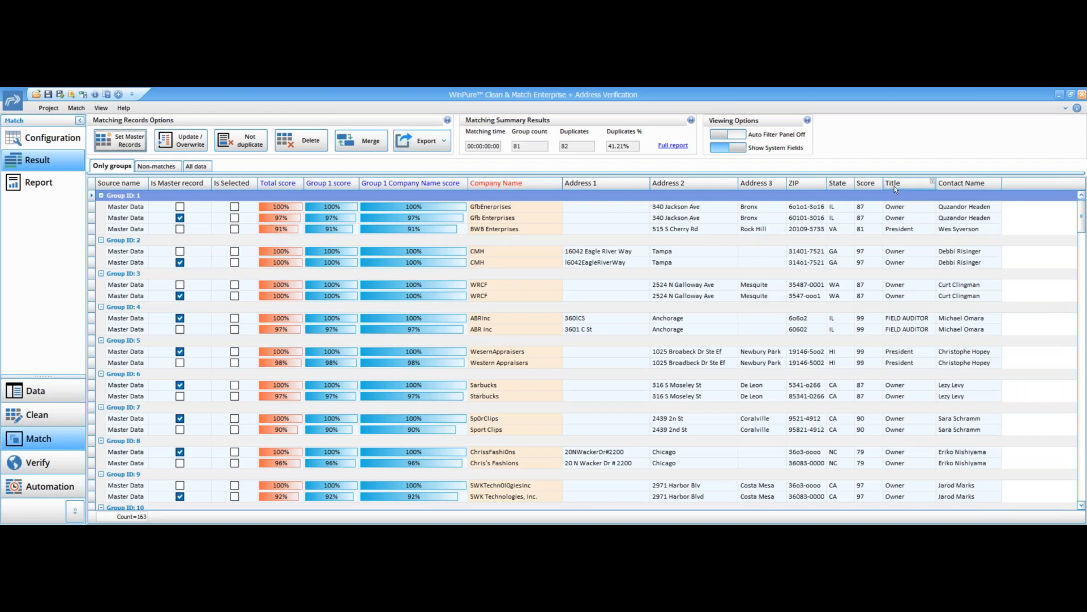
# - Overwrite the Title field with the most popular value within each matched group
pyautogui.click(191, 141)
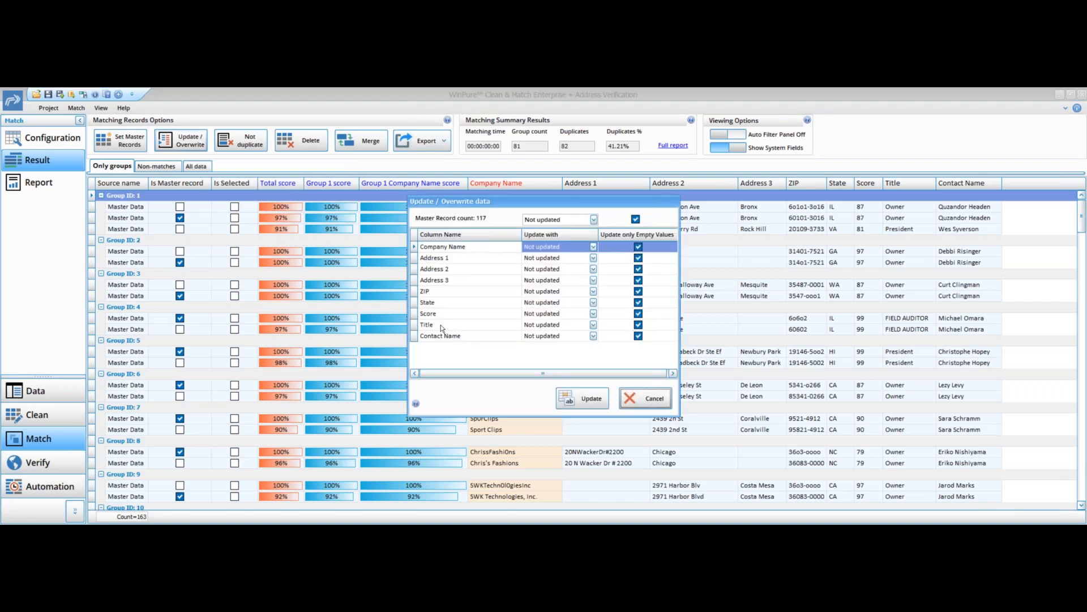
pyautogui.click(440, 325)
pyautogui.click(594, 327)
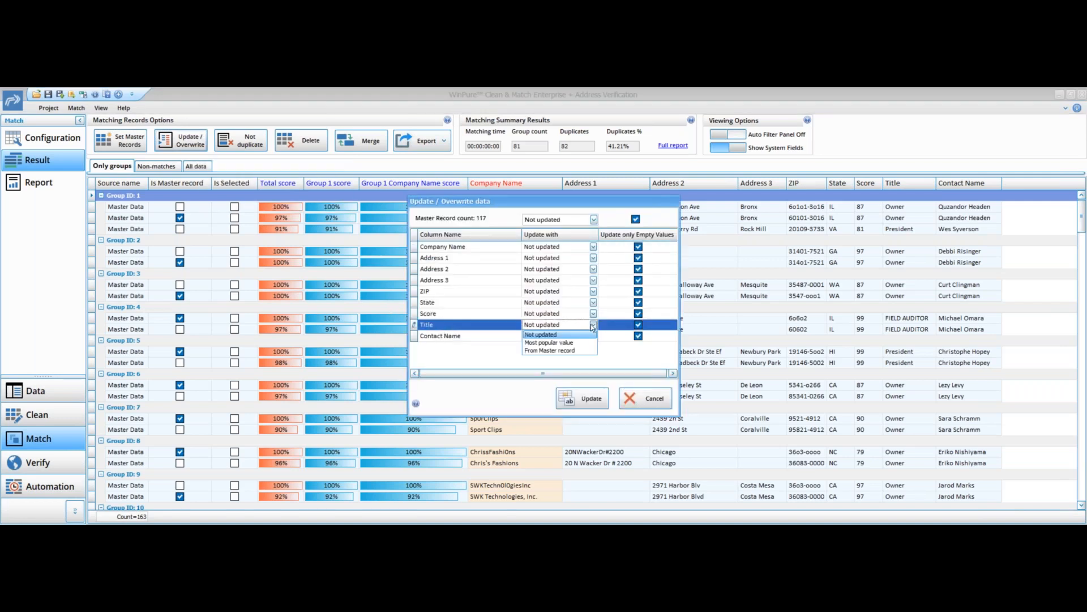
pyautogui.click(578, 347)
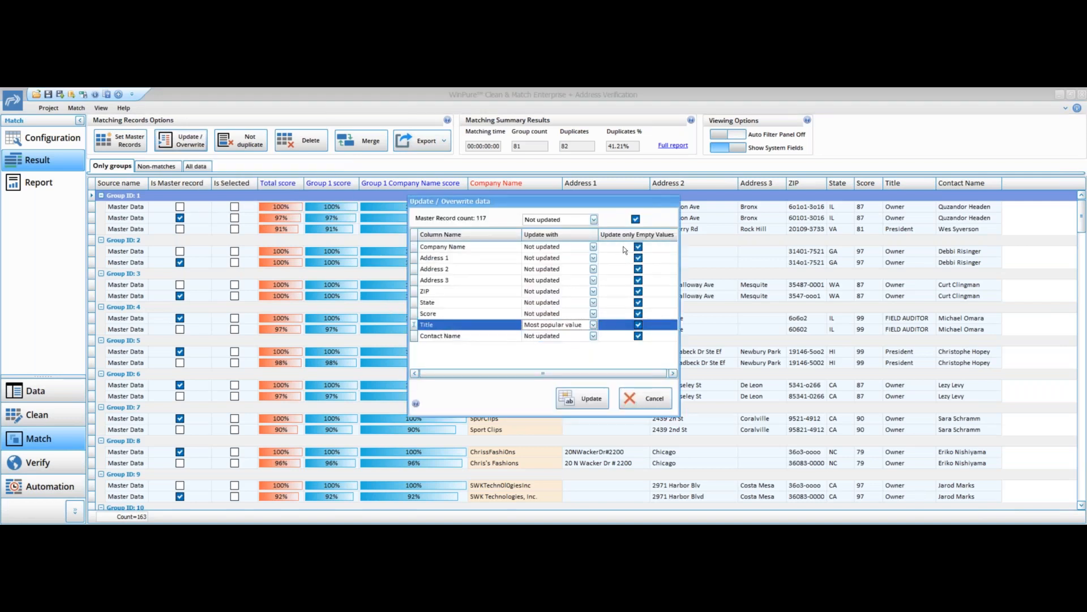
pyautogui.click(639, 325)
pyautogui.click(591, 399)
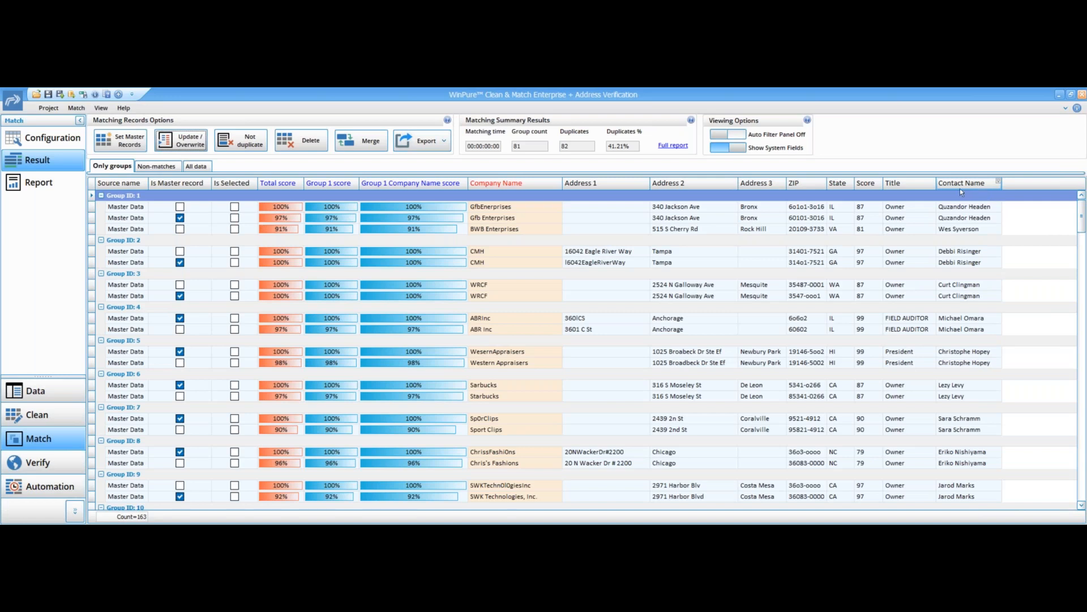
# - Merge the groups, keeping all values for Contact Name
pyautogui.click(374, 146)
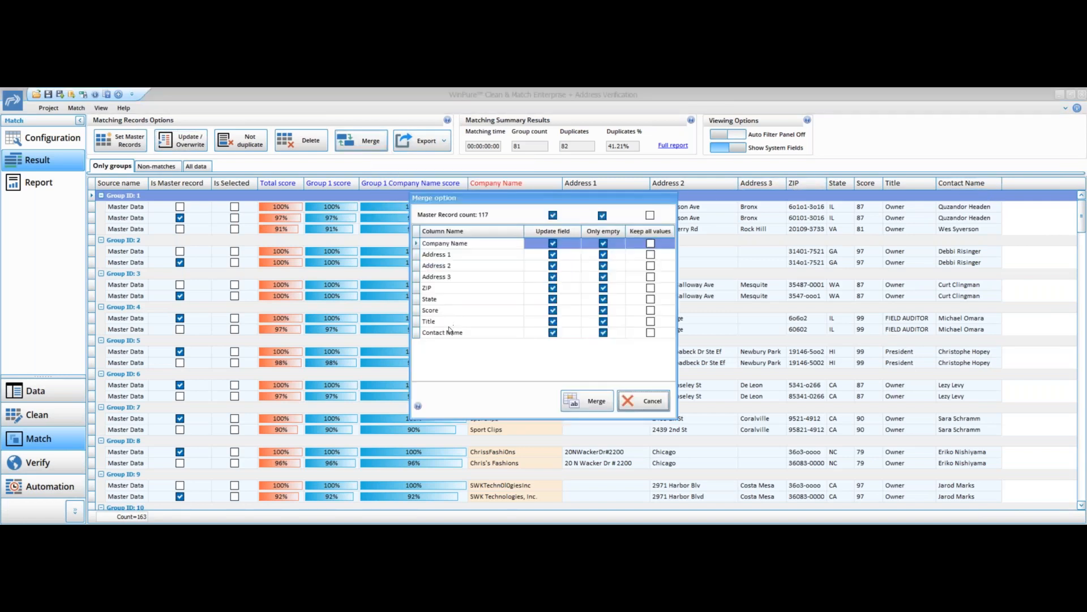
pyautogui.click(449, 332)
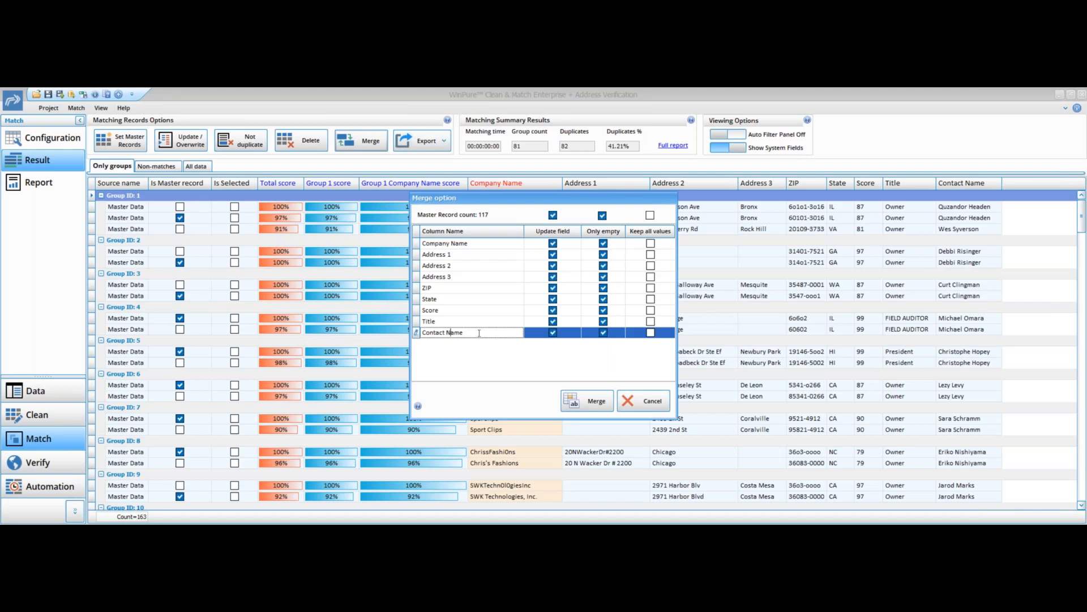
pyautogui.click(650, 333)
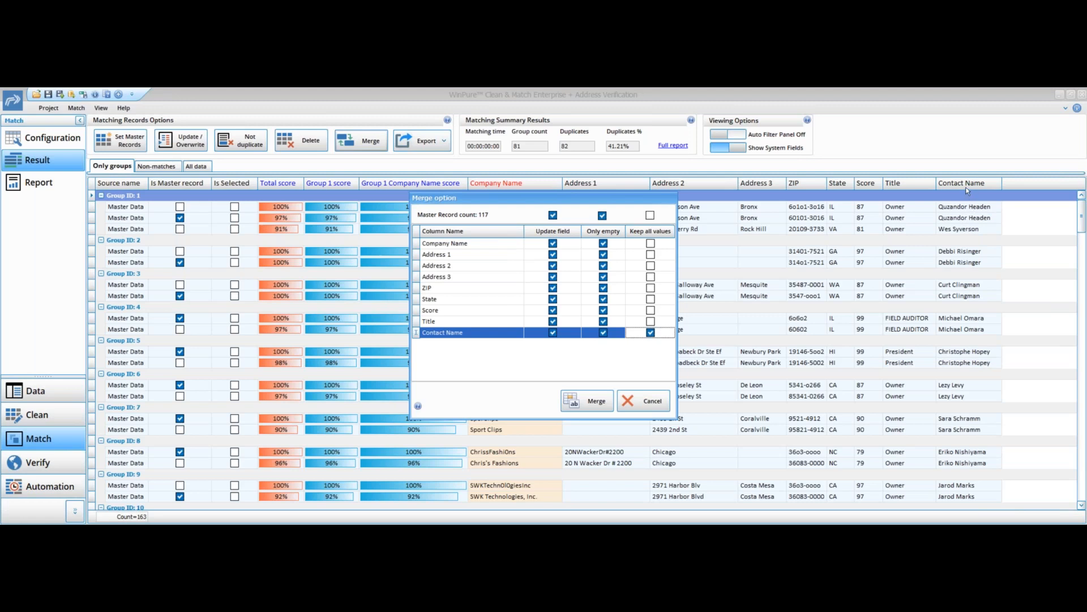
pyautogui.click(598, 403)
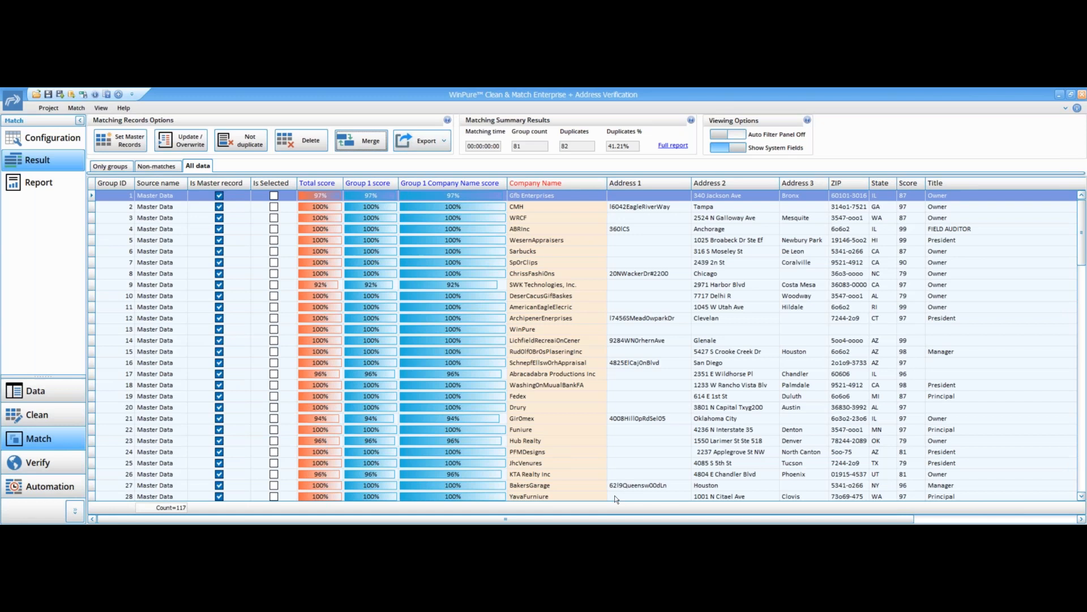
# - Review the merged records across all columns and hide the system fields
pyautogui.moveTo(614, 519); pyautogui.dragTo(875, 515)
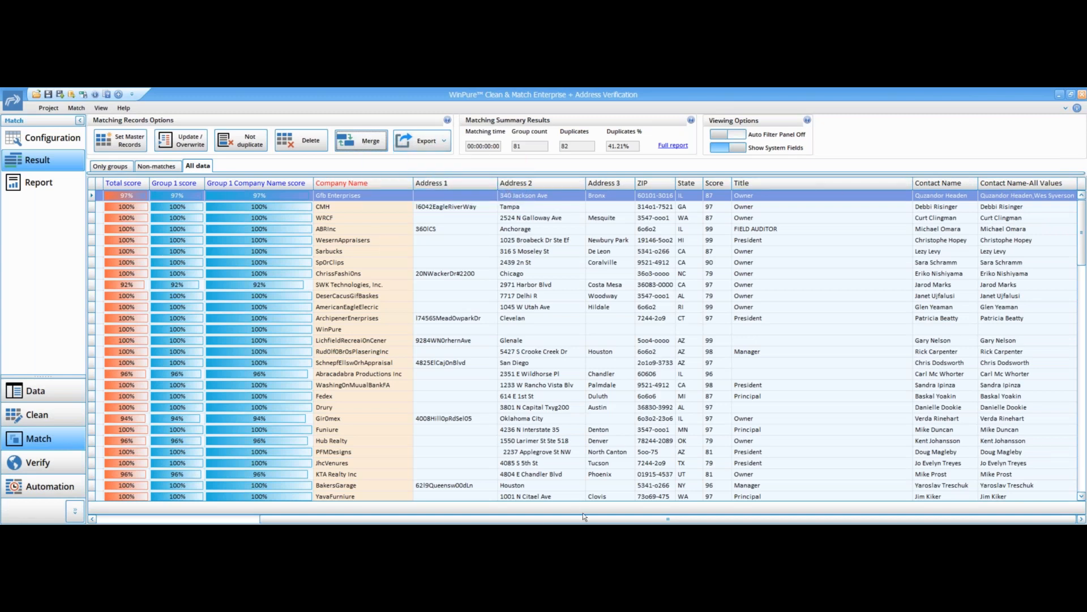
pyautogui.moveTo(596, 521); pyautogui.dragTo(305, 430)
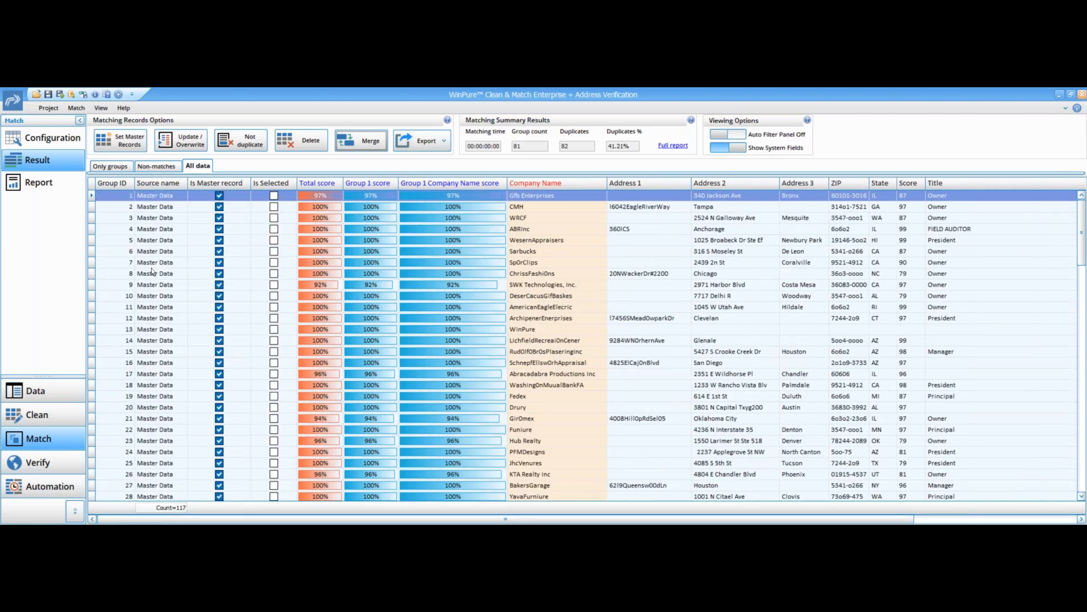
pyautogui.click(737, 147)
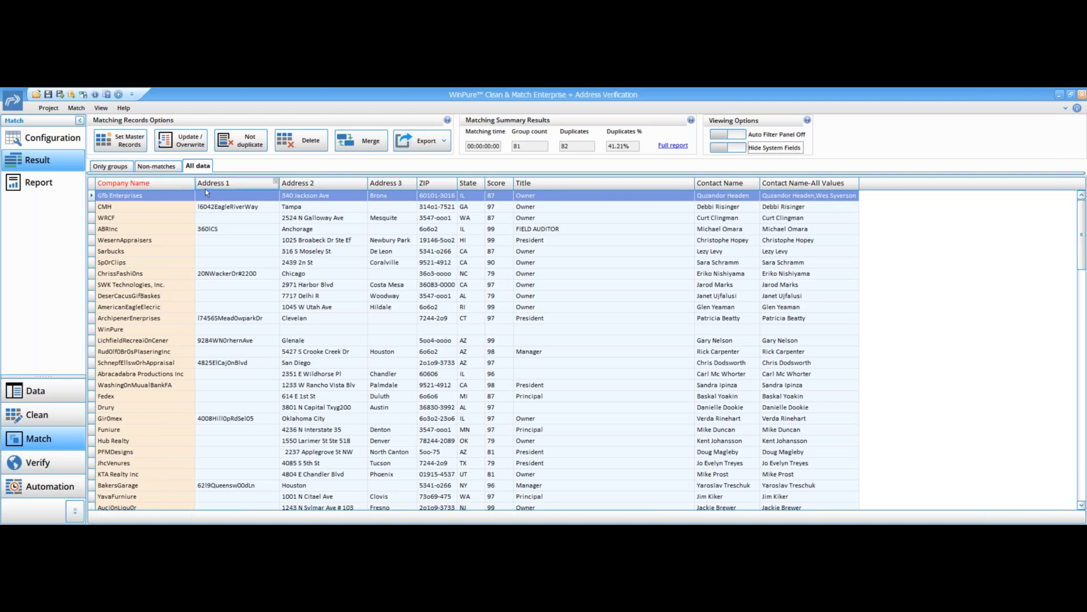
pyautogui.rightClick(366, 182)
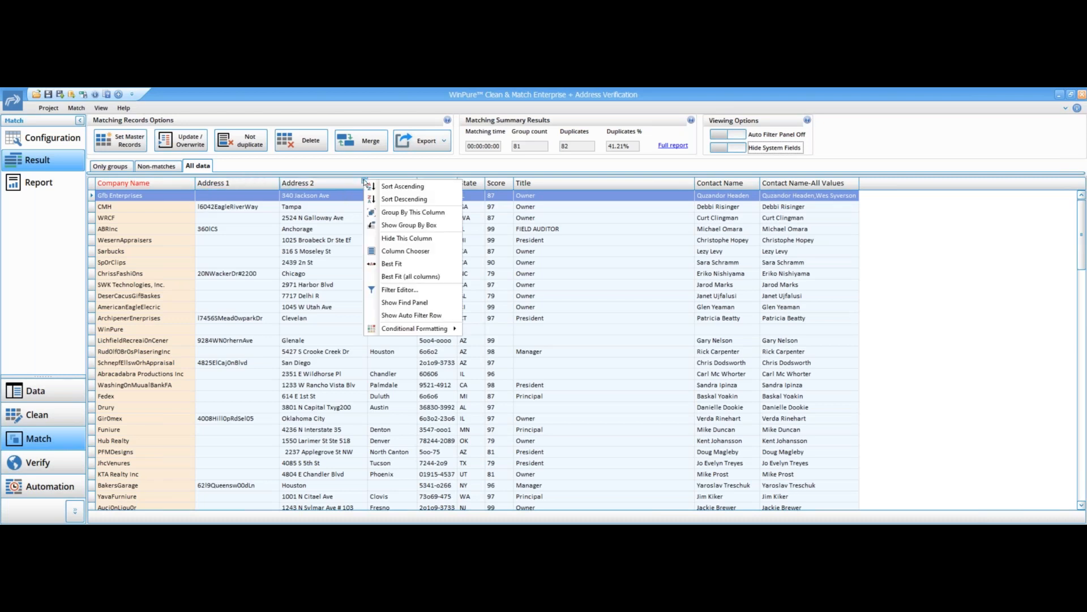
pyautogui.rightClick(278, 182)
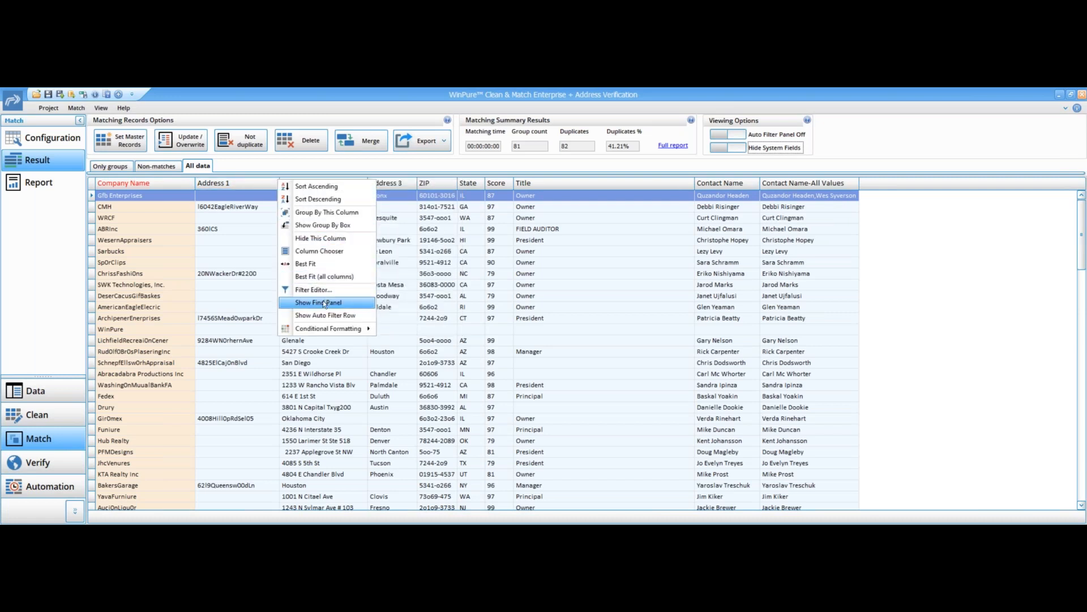
pyautogui.moveTo(321, 327)
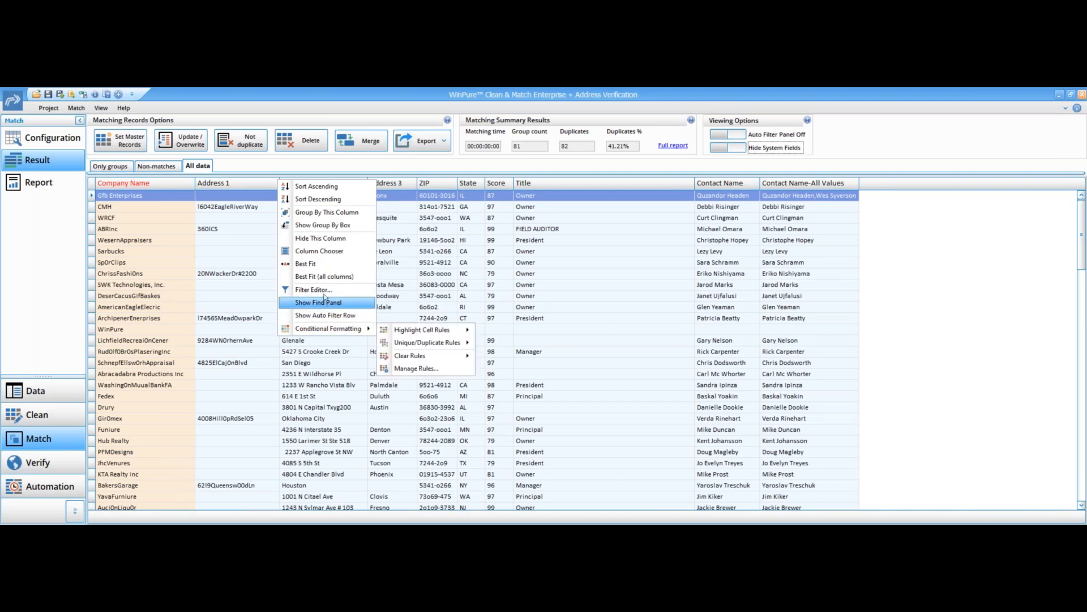
pyautogui.click(470, 170)
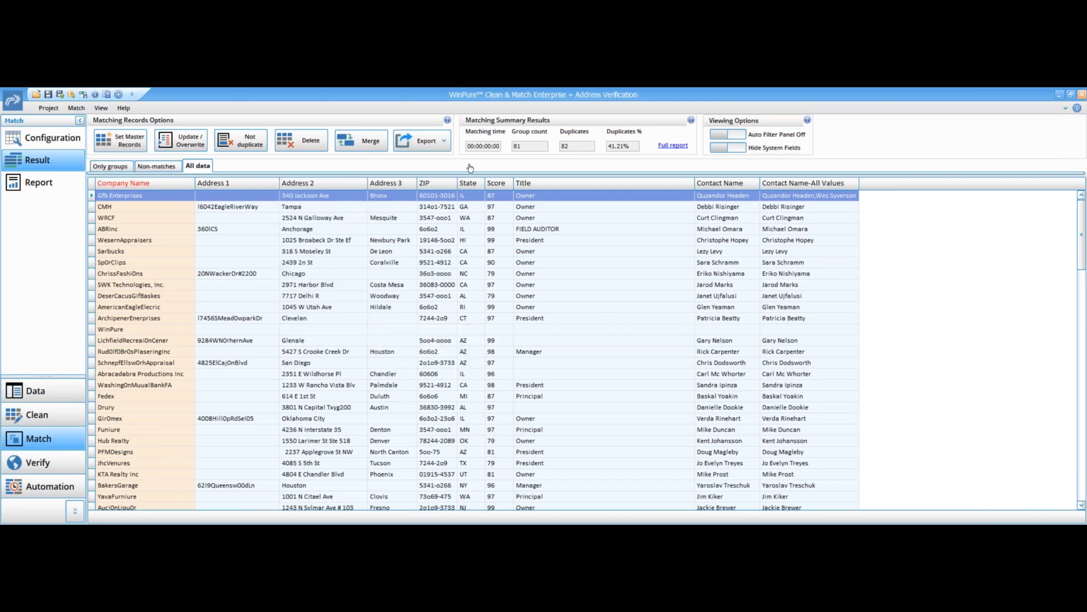
pyautogui.click(440, 145)
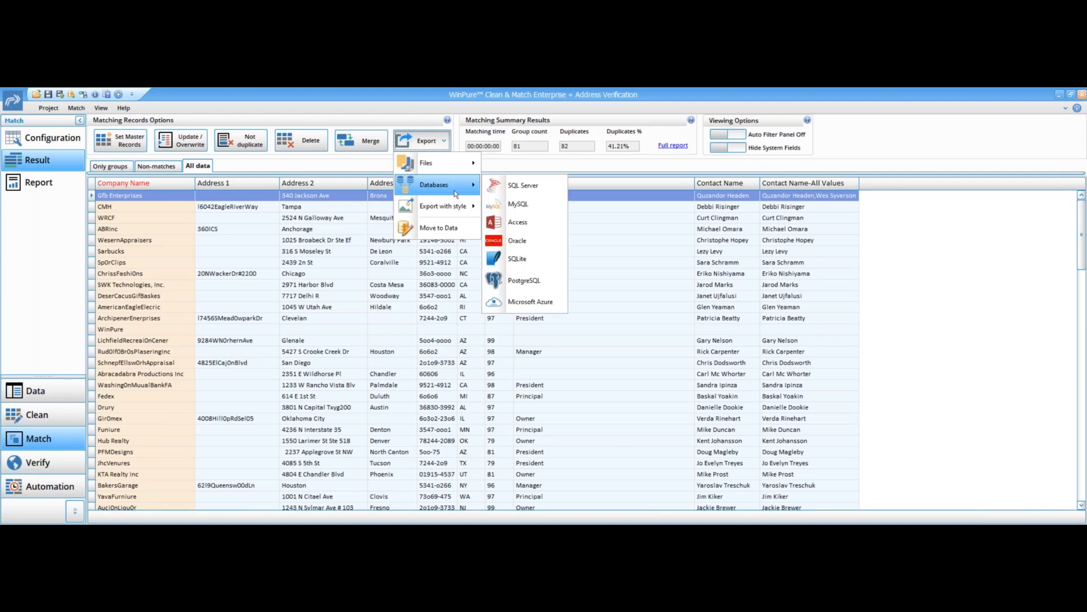
pyautogui.moveTo(458, 207)
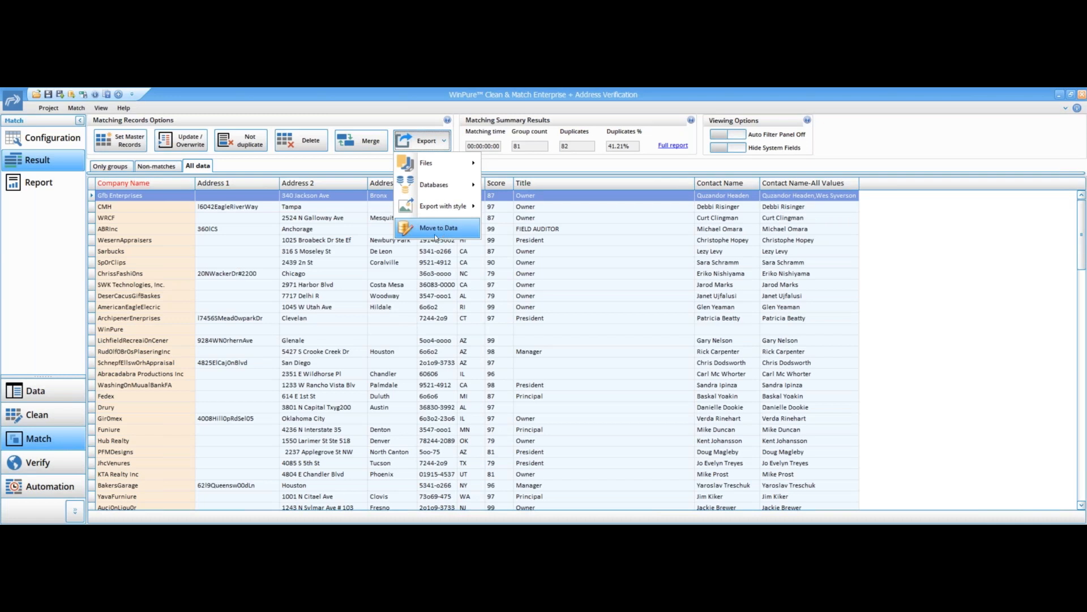
pyautogui.click(549, 169)
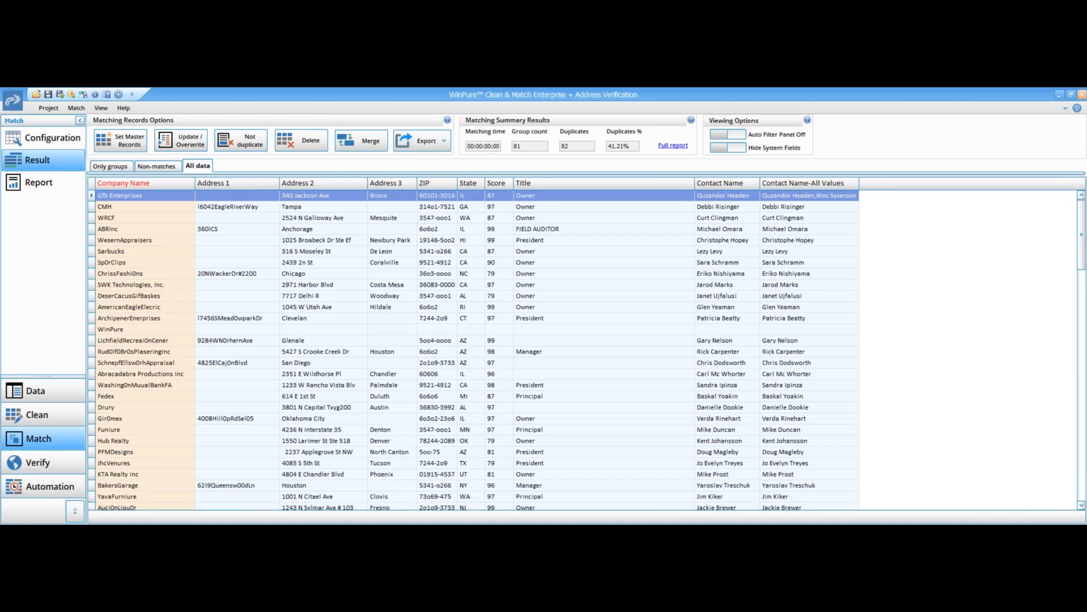
# - Include the Weekly table in the match configuration and rerun fuzzy matching on Company Name
pyautogui.click(41, 139)
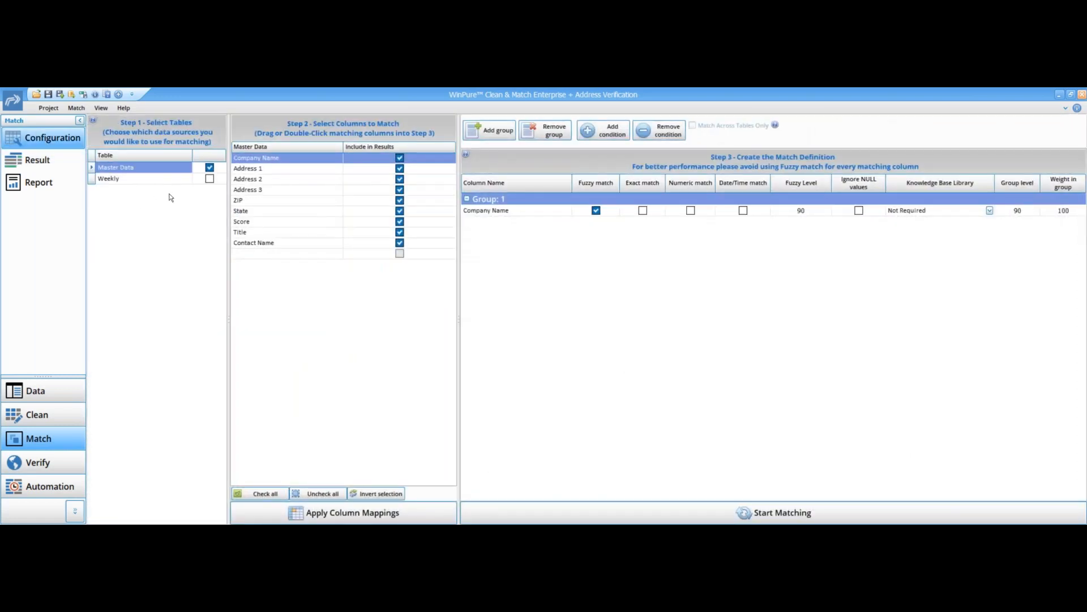
pyautogui.click(210, 179)
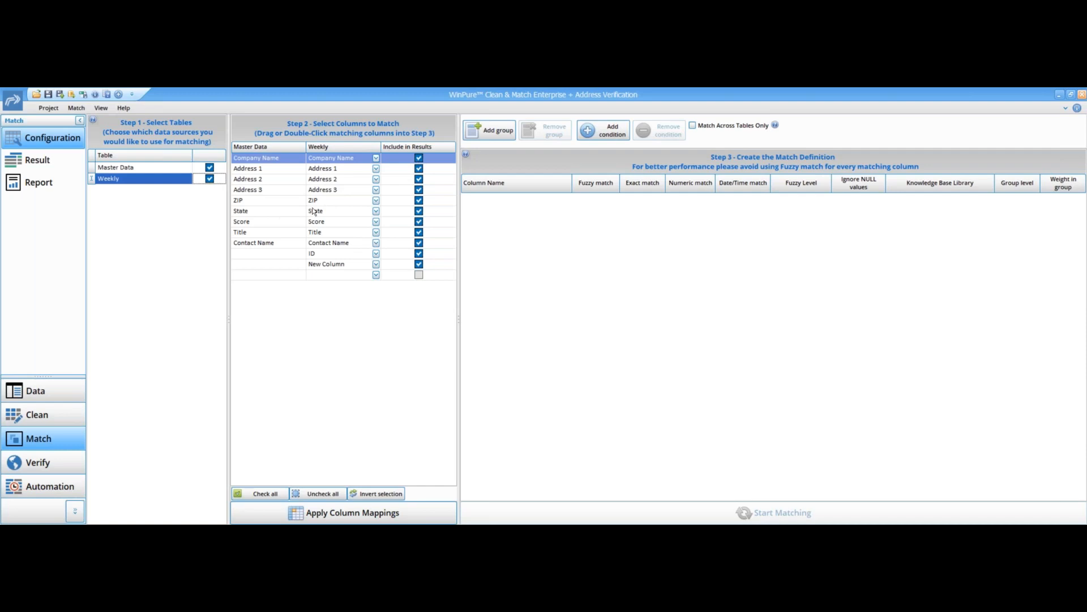
pyautogui.click(376, 242)
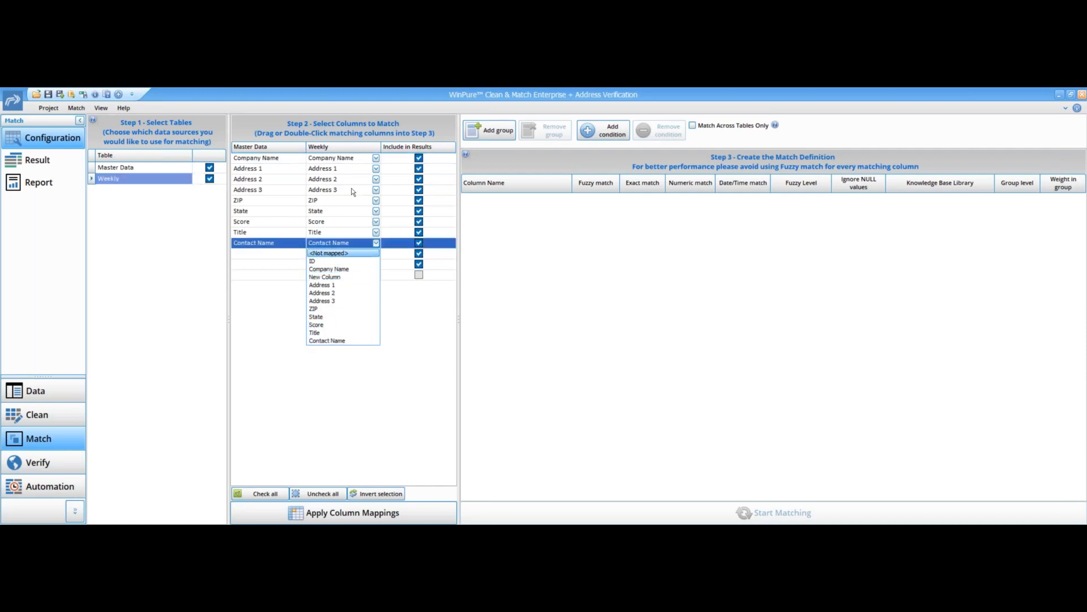
pyautogui.click(409, 329)
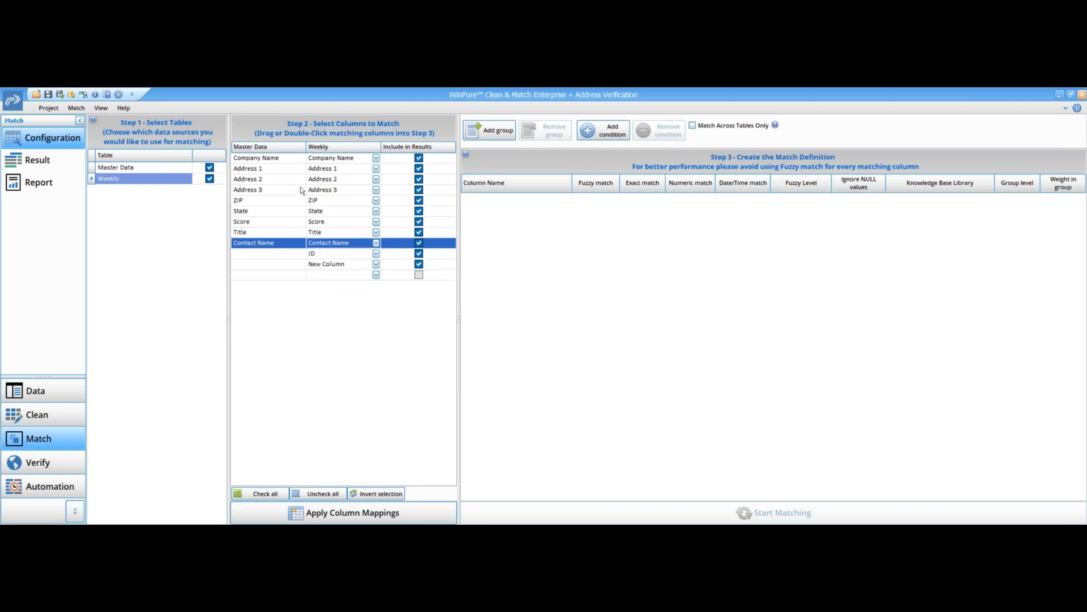
pyautogui.doubleClick(284, 164)
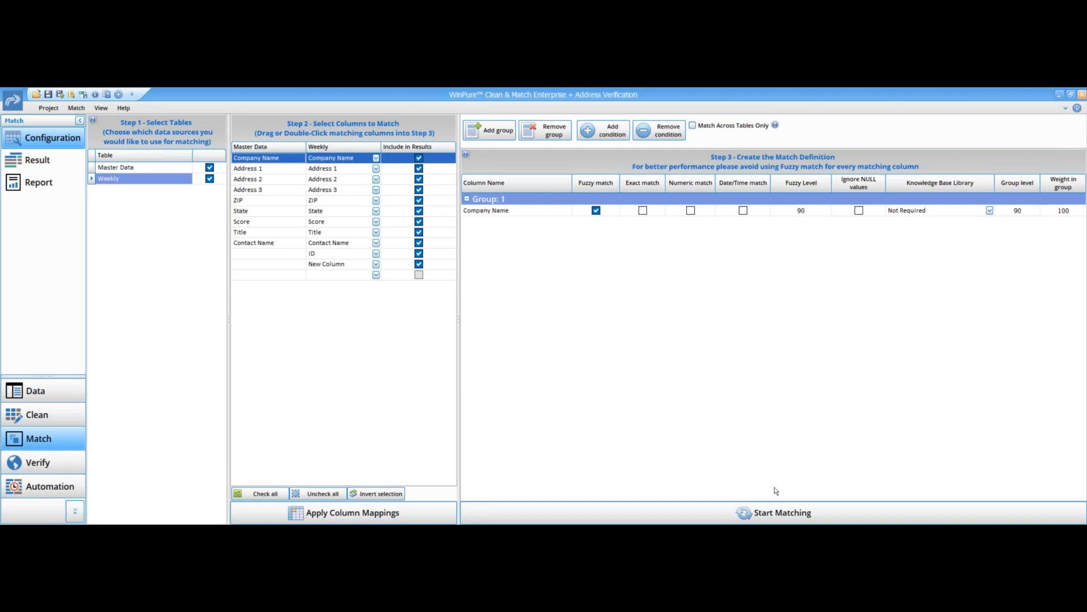
pyautogui.click(777, 513)
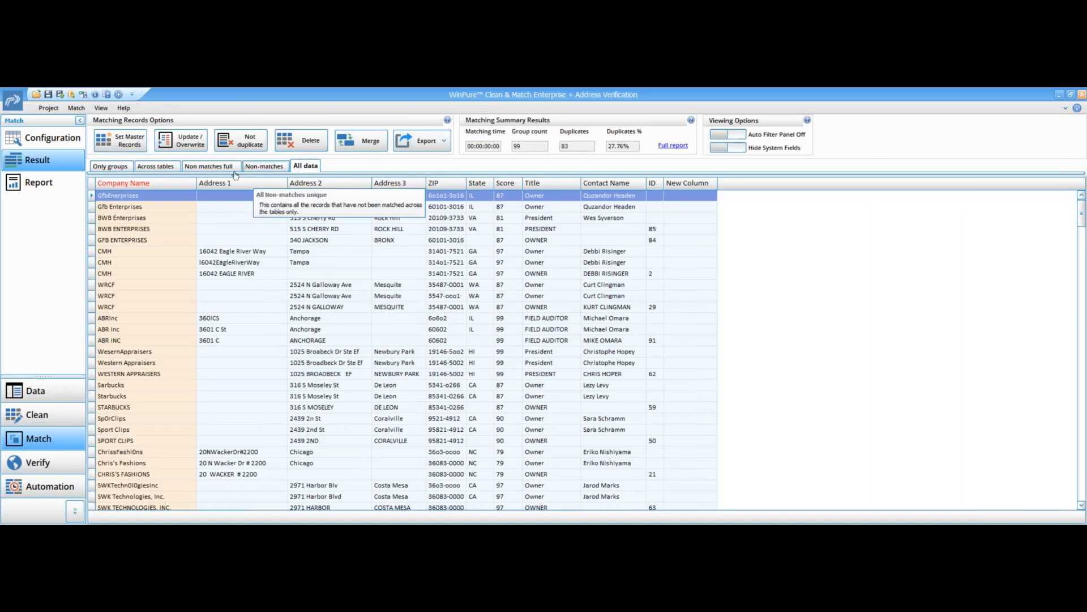
# - Review the only groups and across tables views and show the system fields
pyautogui.click(121, 169)
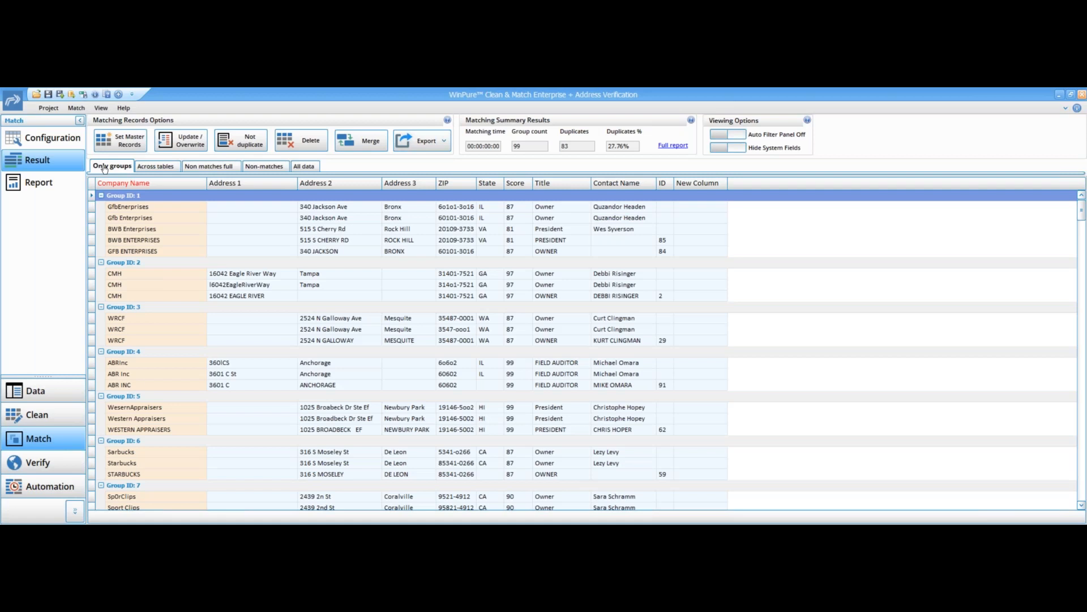
pyautogui.click(147, 169)
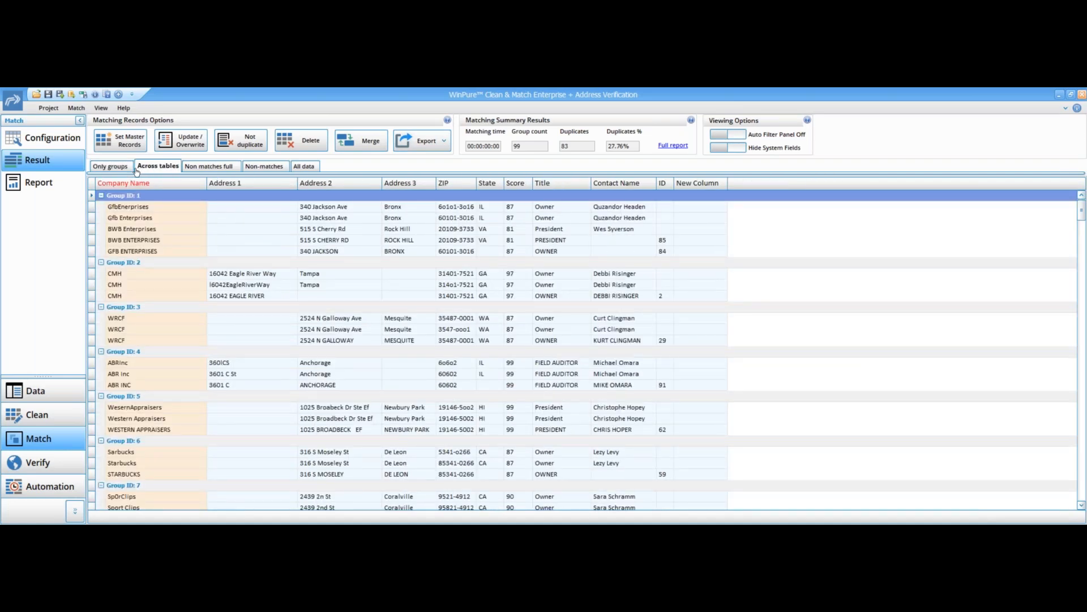
pyautogui.click(122, 170)
pyautogui.click(717, 148)
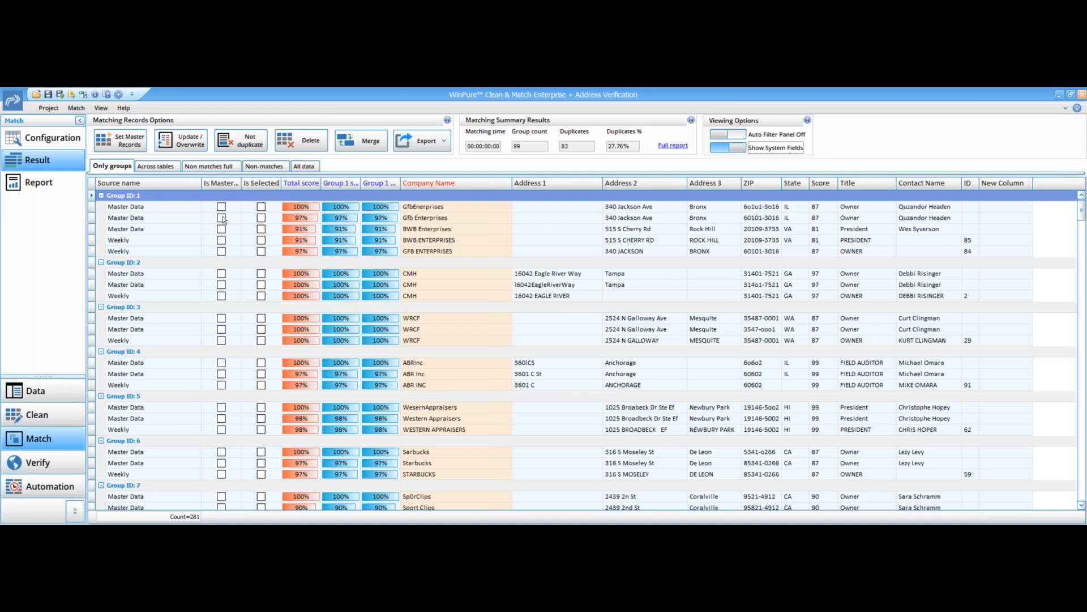
# - Set master records to the most populated records from the Master Data table
pyautogui.click(131, 146)
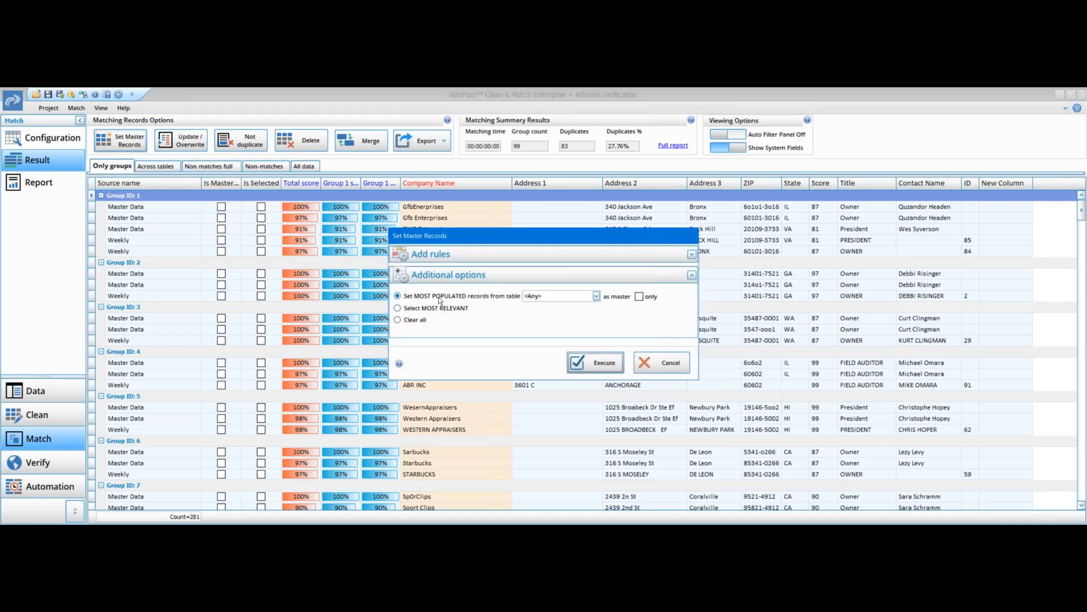
pyautogui.click(596, 297)
pyautogui.click(570, 316)
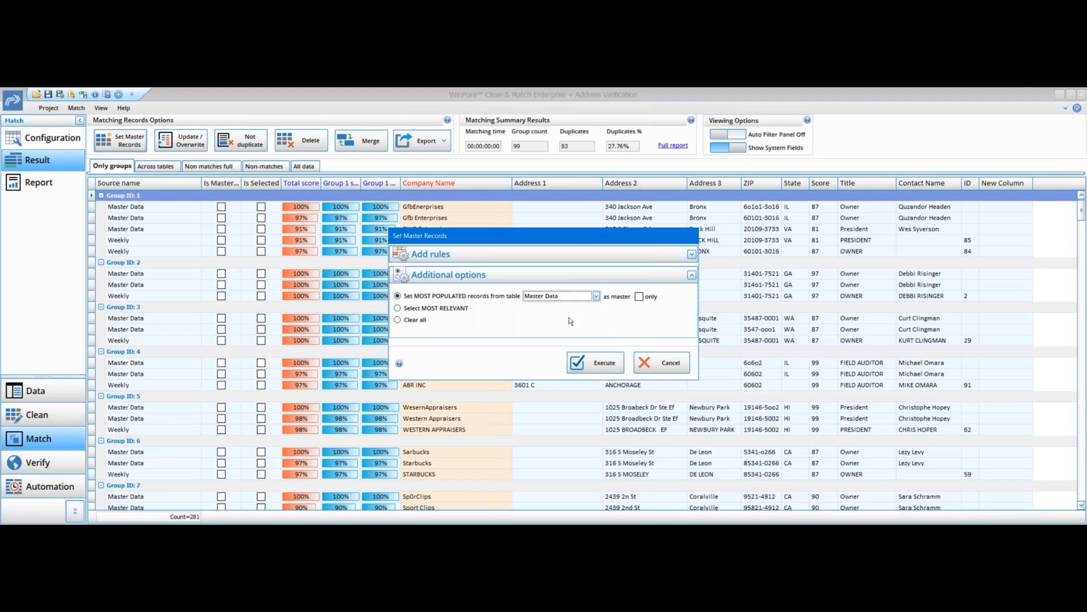
pyautogui.click(594, 364)
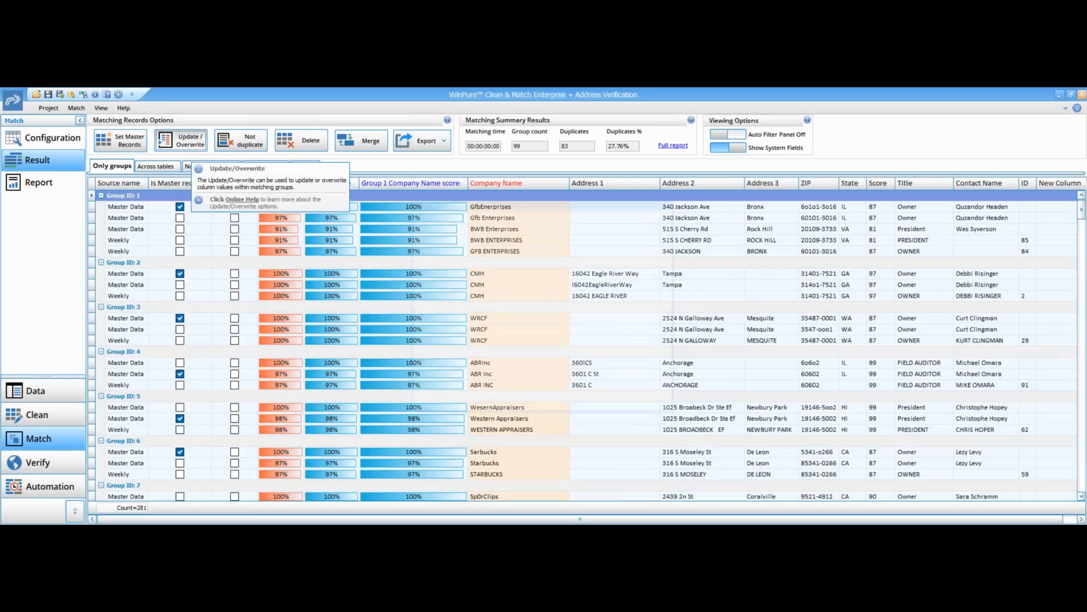
# - Overwrite the Title field with the most popular value within each matched group
pyautogui.click(180, 140)
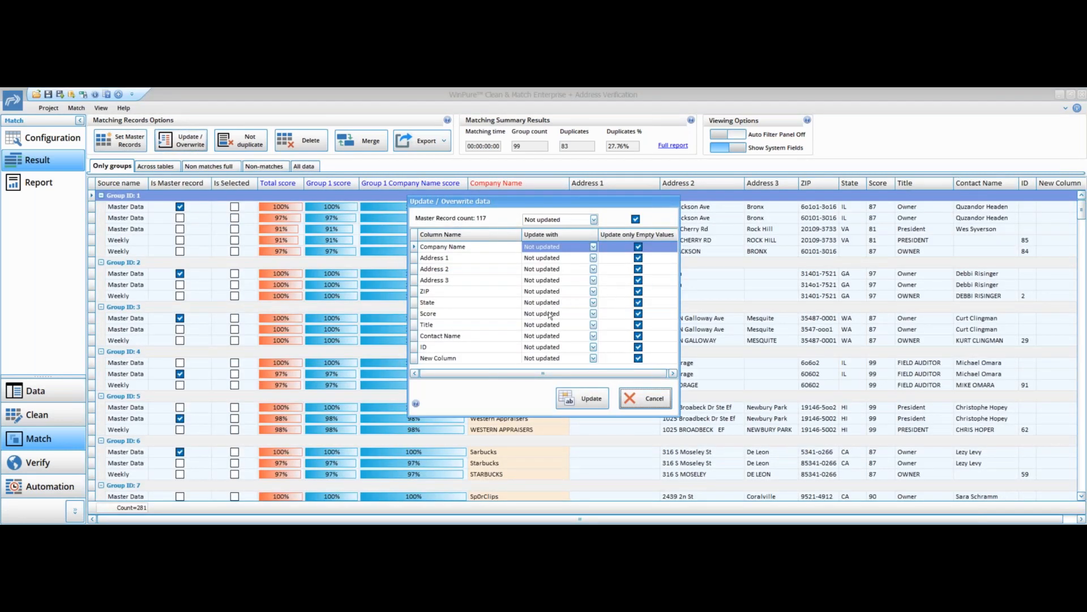
pyautogui.click(474, 324)
pyautogui.click(599, 325)
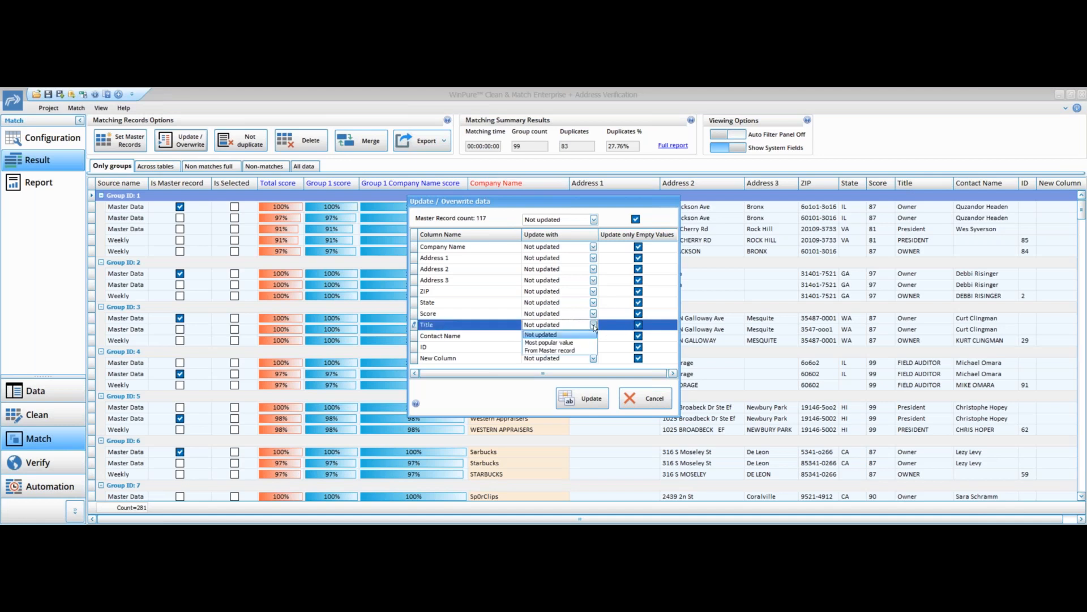
pyautogui.click(575, 341)
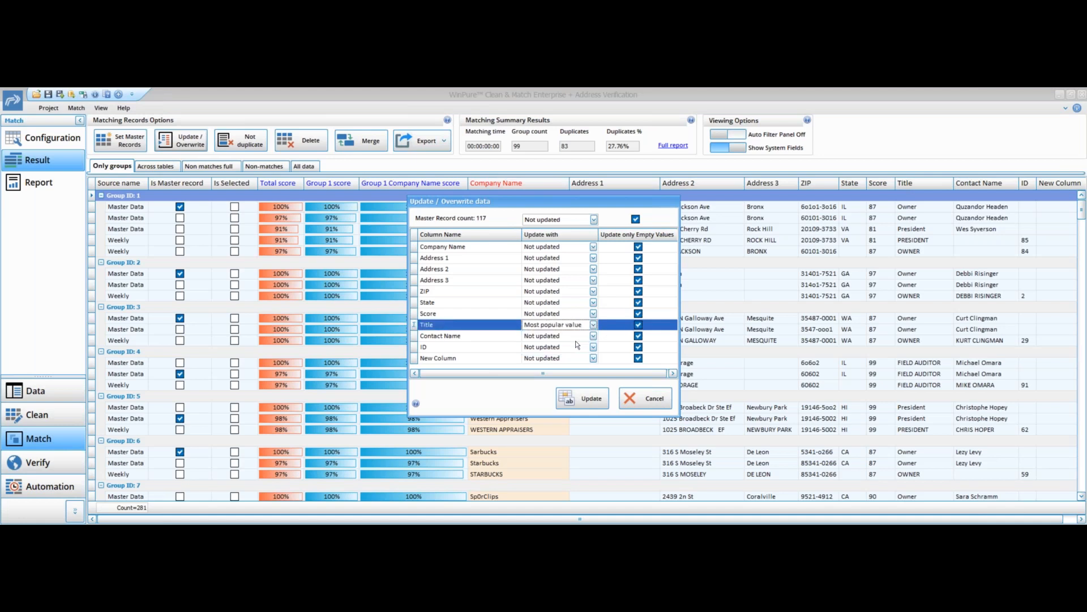
pyautogui.click(585, 404)
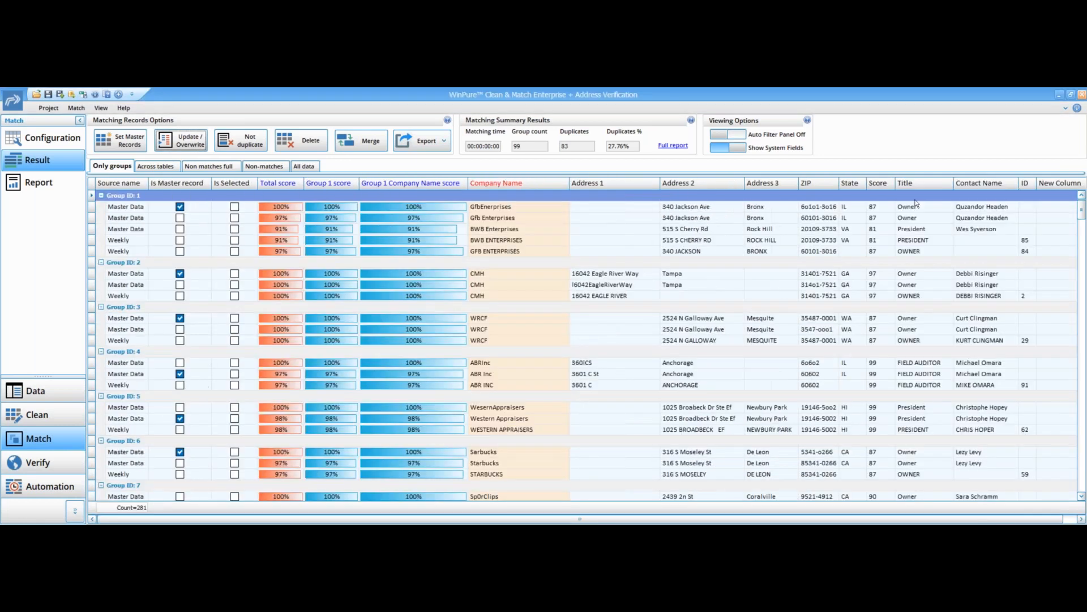
# - Rerun the Title overwrite within matched groups, turning off the update-only-empty-values option
pyautogui.click(181, 140)
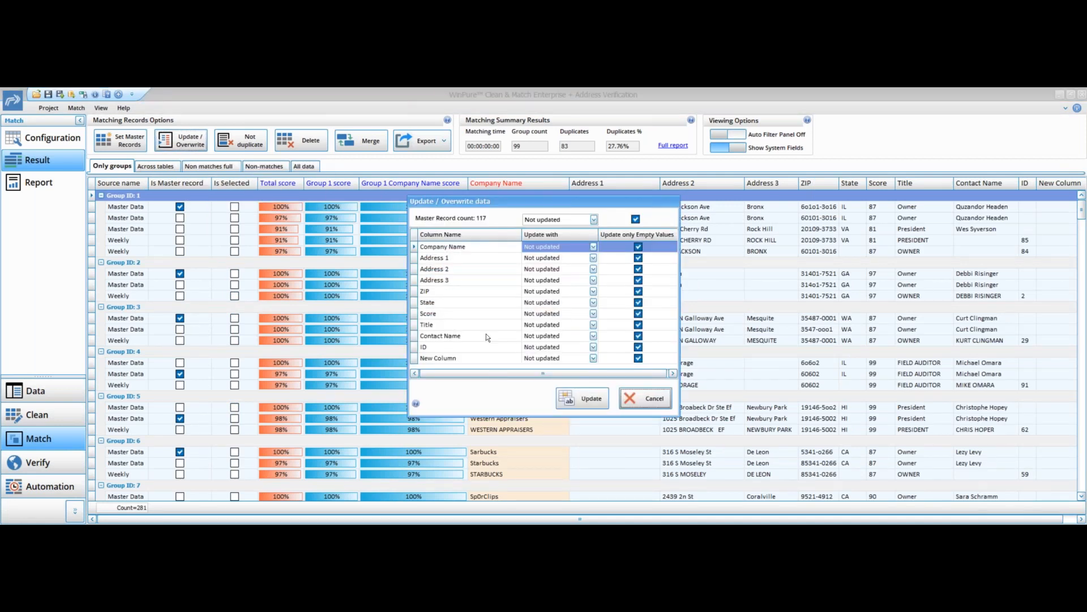
pyautogui.click(490, 326)
pyautogui.click(593, 324)
pyautogui.click(572, 343)
pyautogui.click(580, 400)
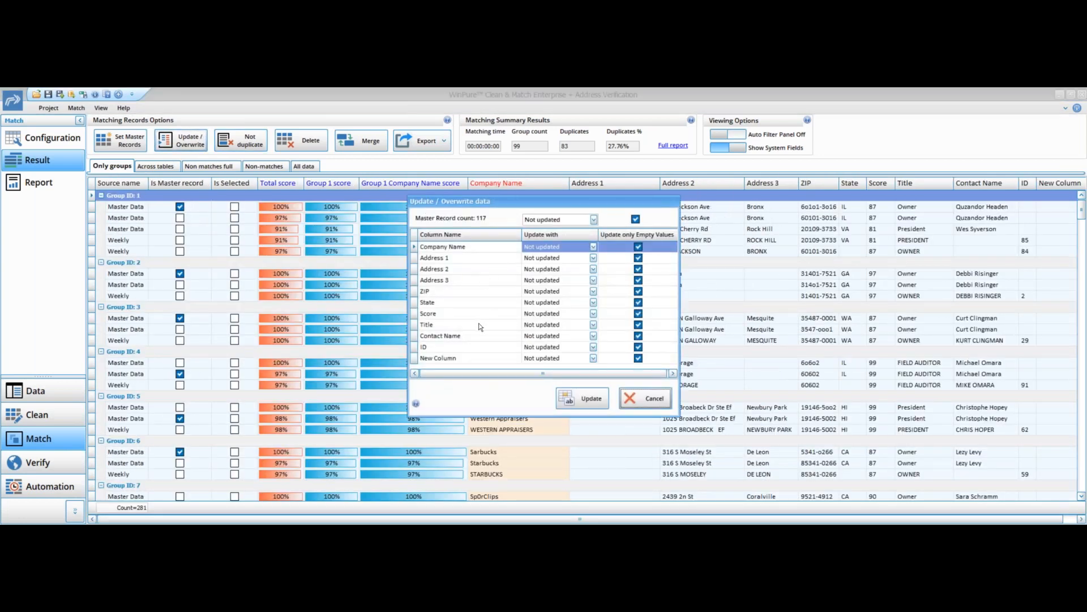
pyautogui.click(478, 323)
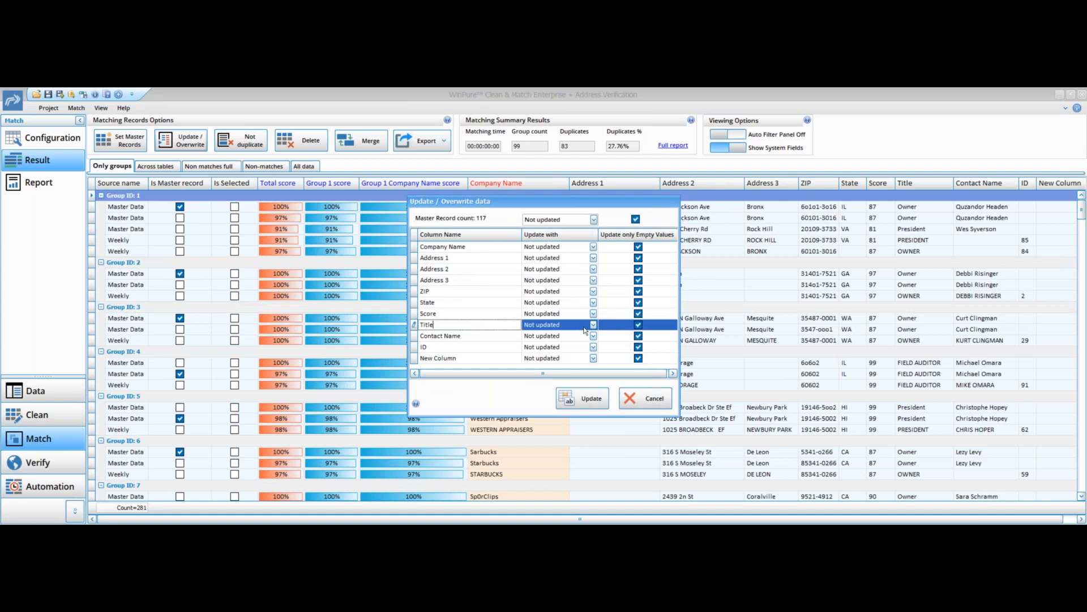
pyautogui.click(638, 324)
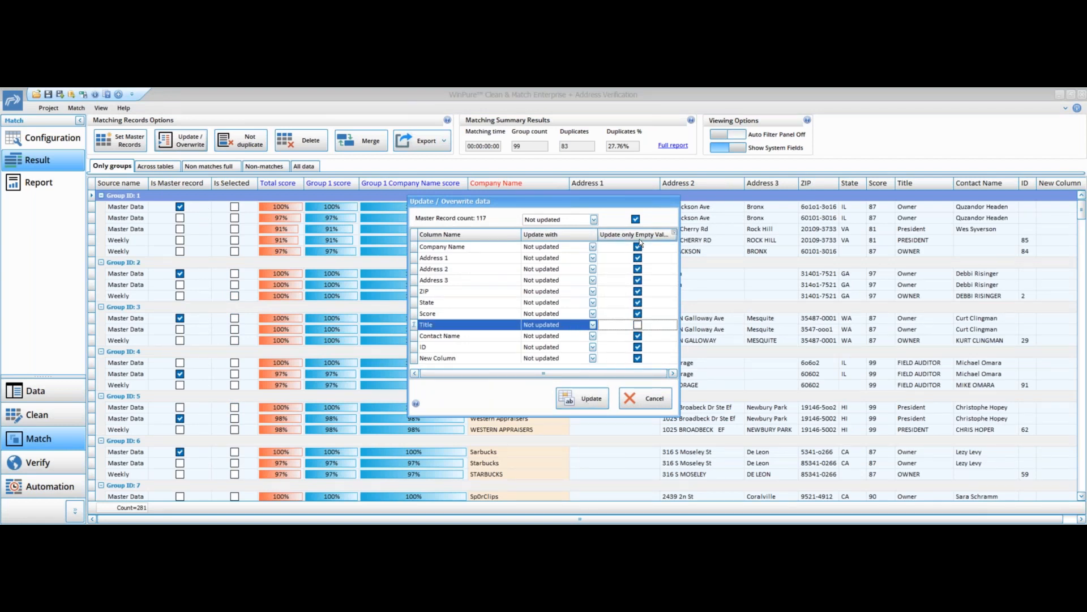
pyautogui.click(599, 400)
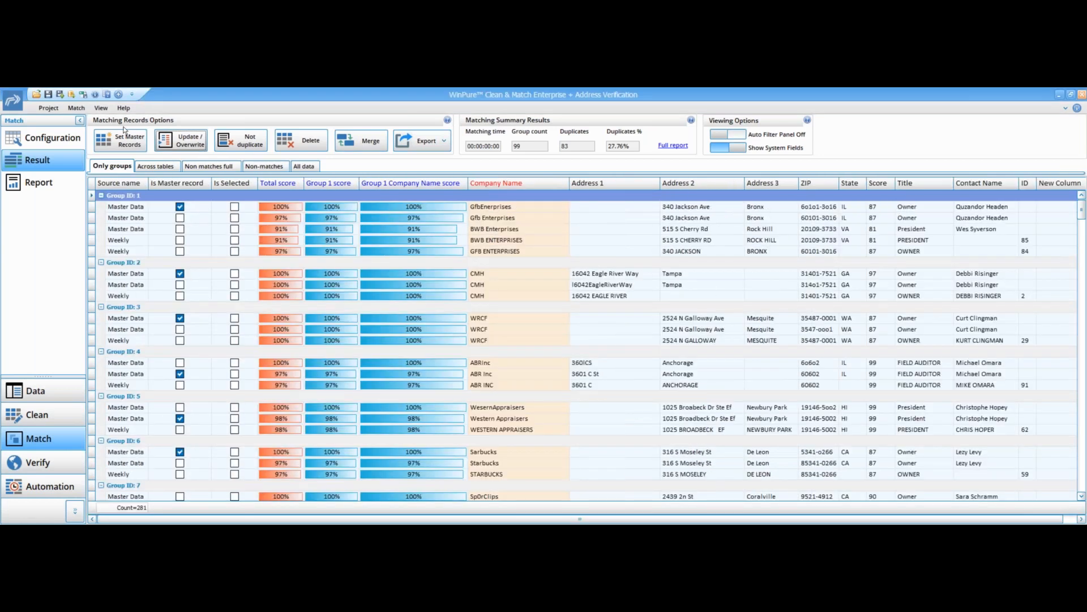
# - Overwrite the Title field with the chosen group value, replacing non-empty values as well
pyautogui.click(183, 141)
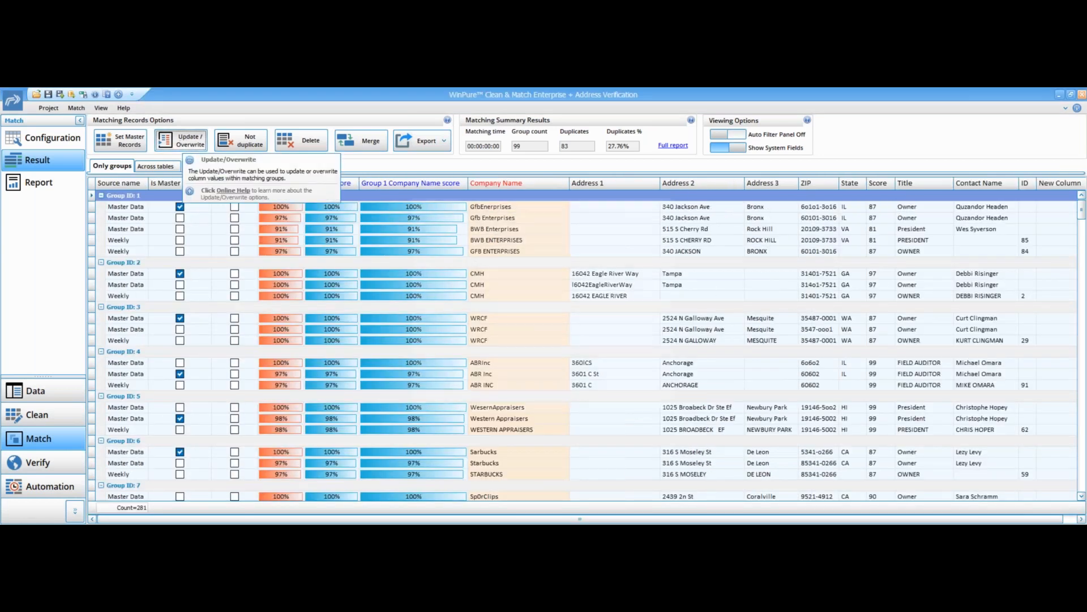
pyautogui.click(459, 324)
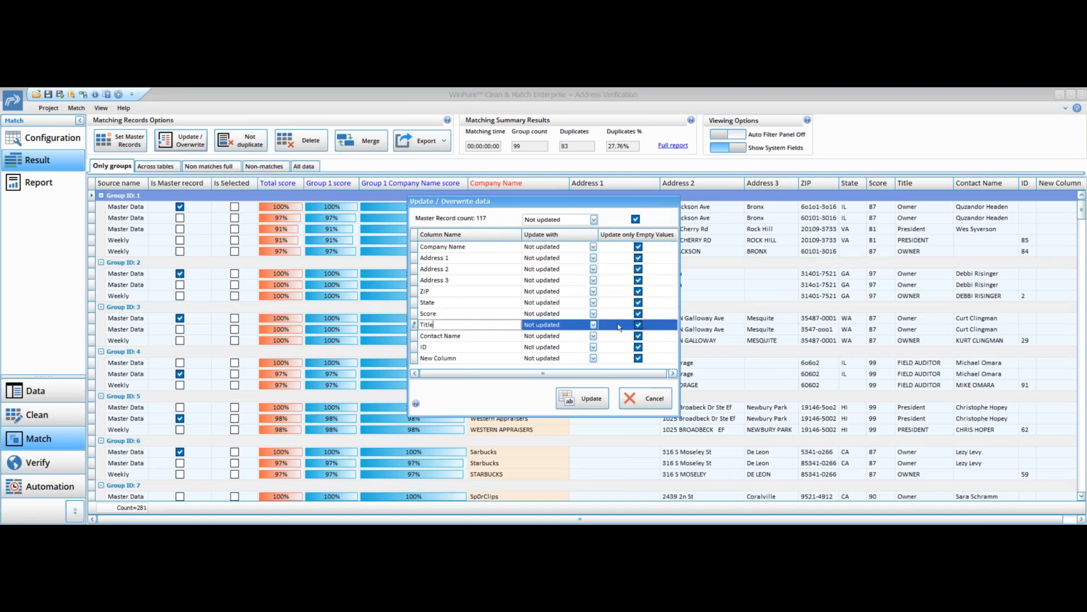
pyautogui.click(638, 325)
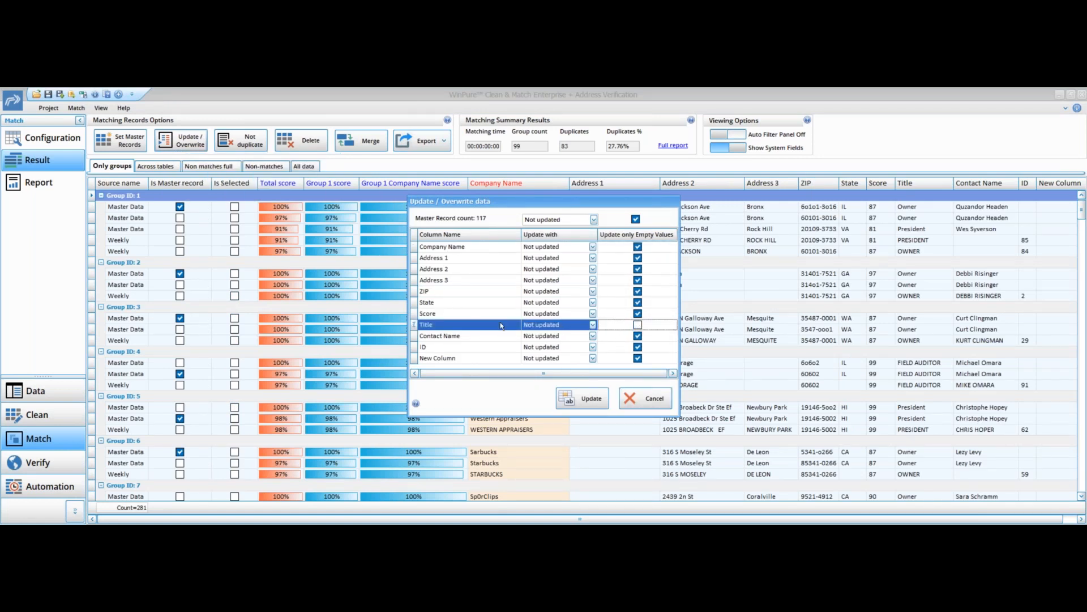
pyautogui.click(592, 324)
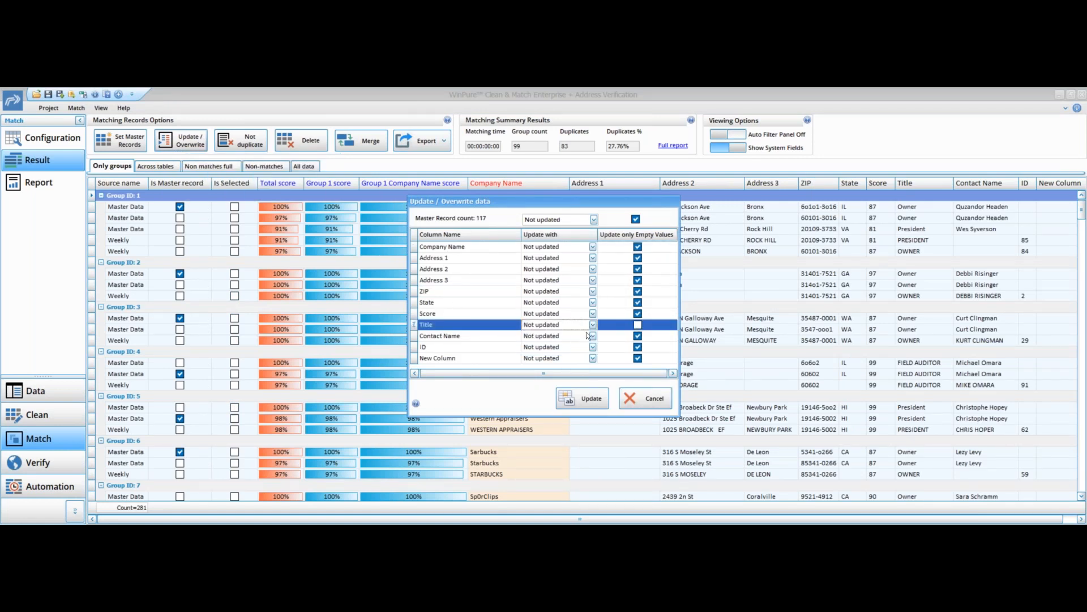
pyautogui.click(582, 341)
pyautogui.click(584, 398)
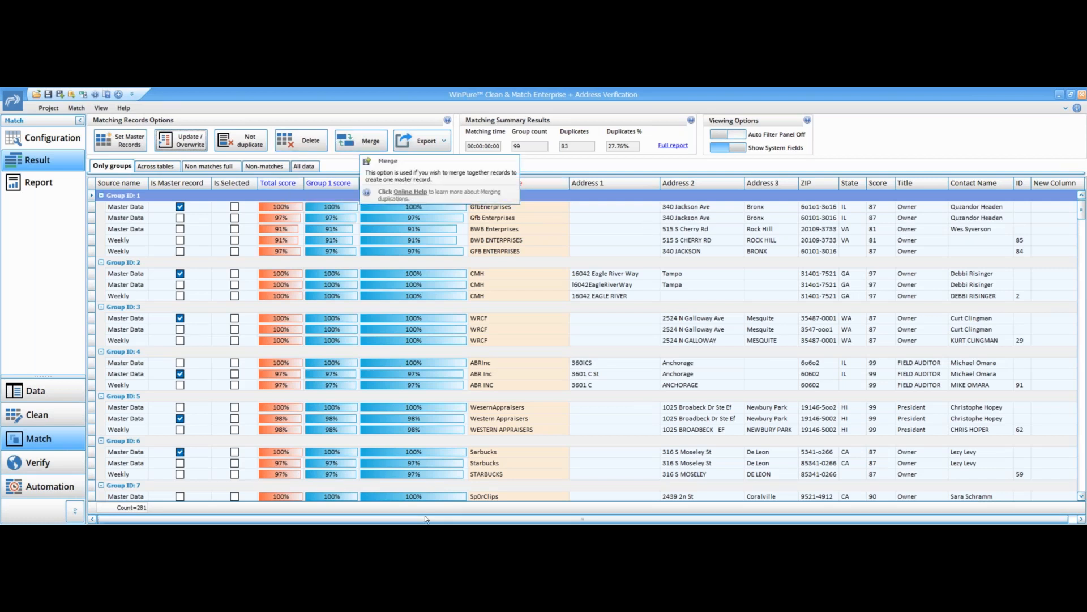
# - Merge the records of each matched group, keeping all values for Contact Name
pyautogui.moveTo(434, 519); pyautogui.dragTo(441, 519)
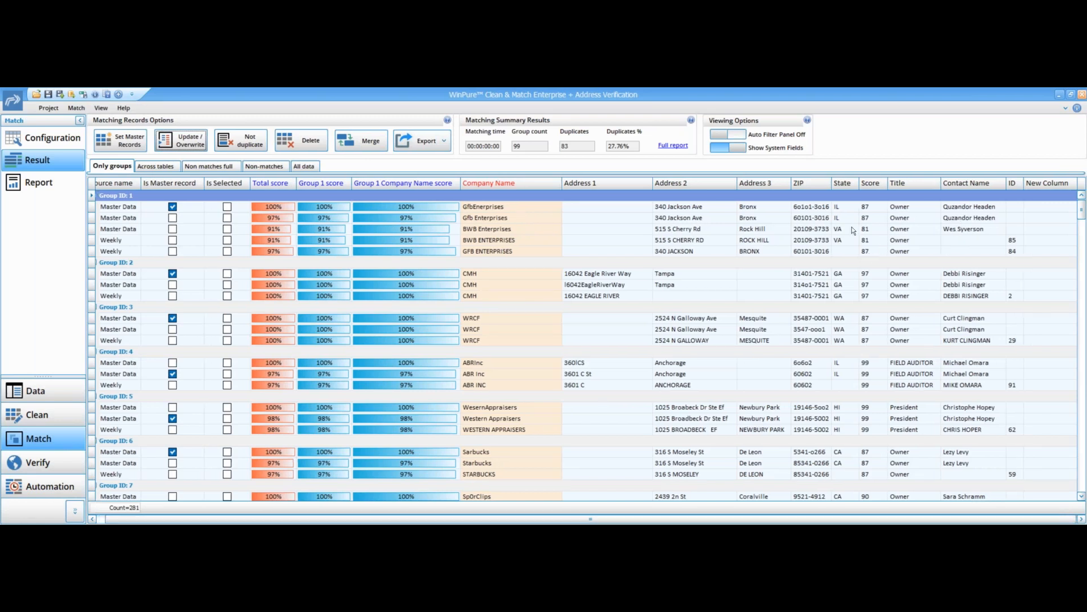
pyautogui.click(362, 145)
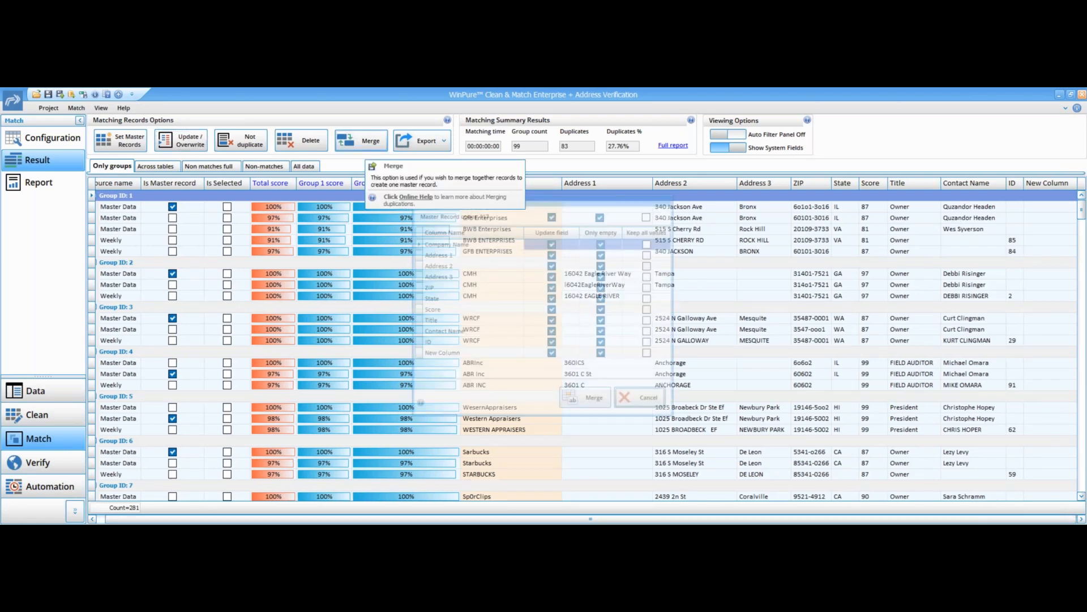
pyautogui.click(492, 336)
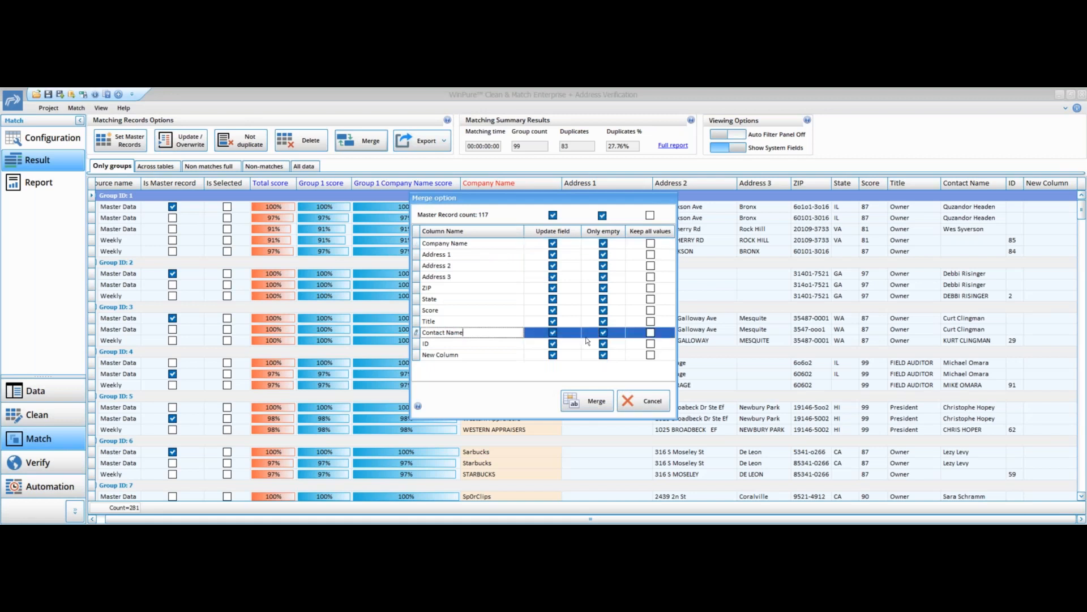
pyautogui.click(650, 334)
pyautogui.click(597, 401)
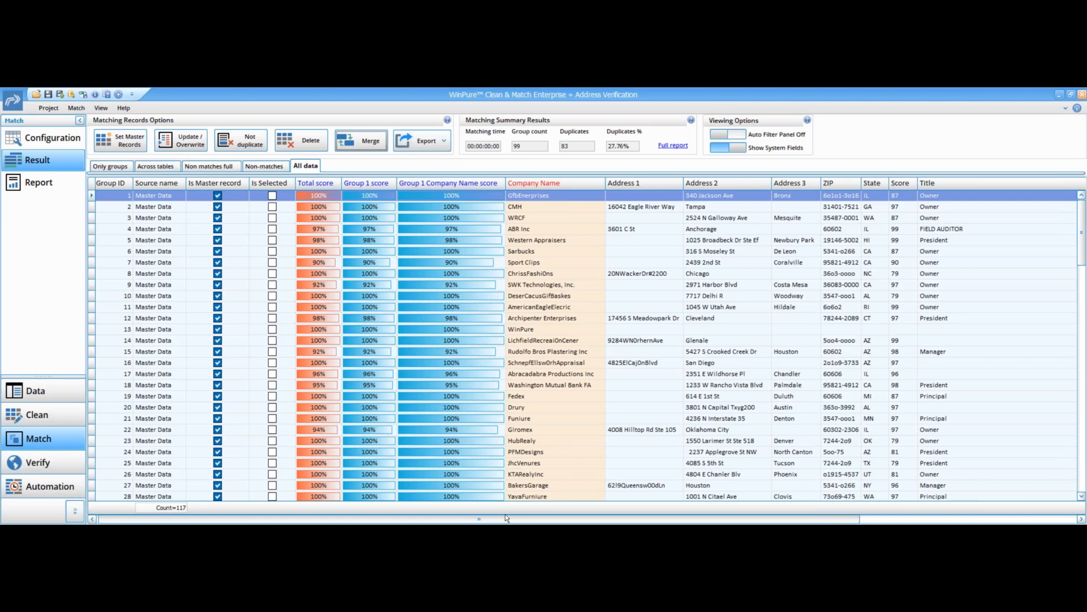
# - Hide the system fields and export the merged data as a Text/CSV file
pyautogui.moveTo(483, 521); pyautogui.dragTo(700, 520)
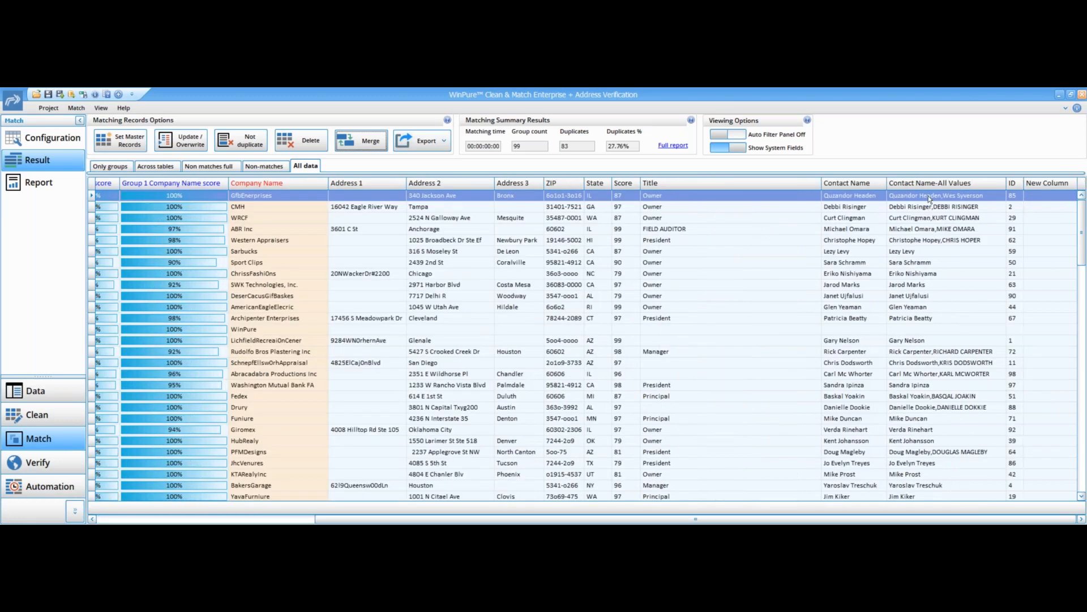
pyautogui.click(732, 148)
pyautogui.click(422, 140)
pyautogui.moveTo(436, 157)
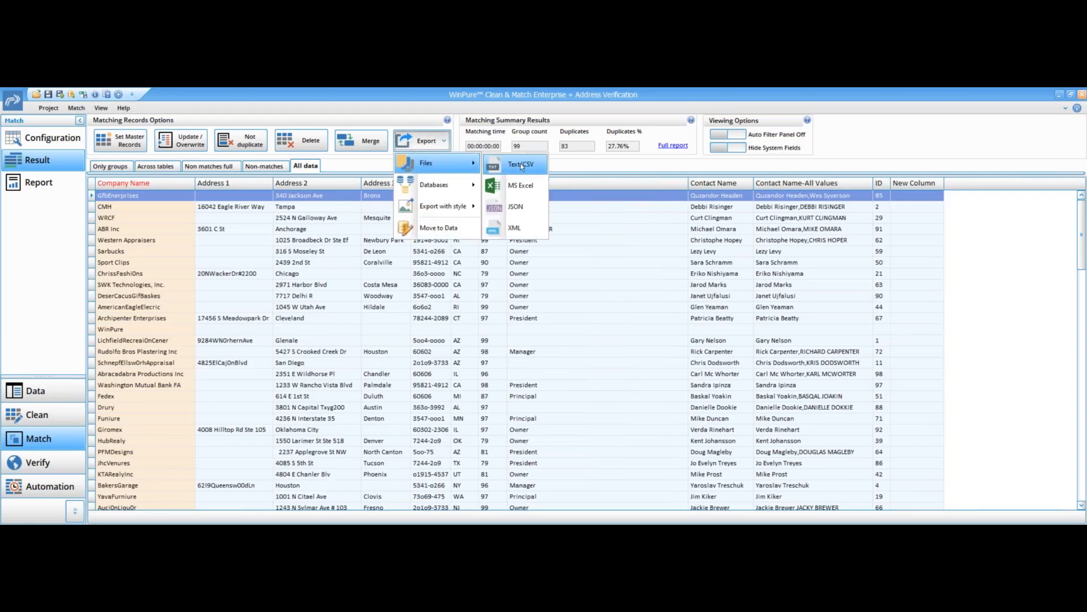
pyautogui.click(521, 163)
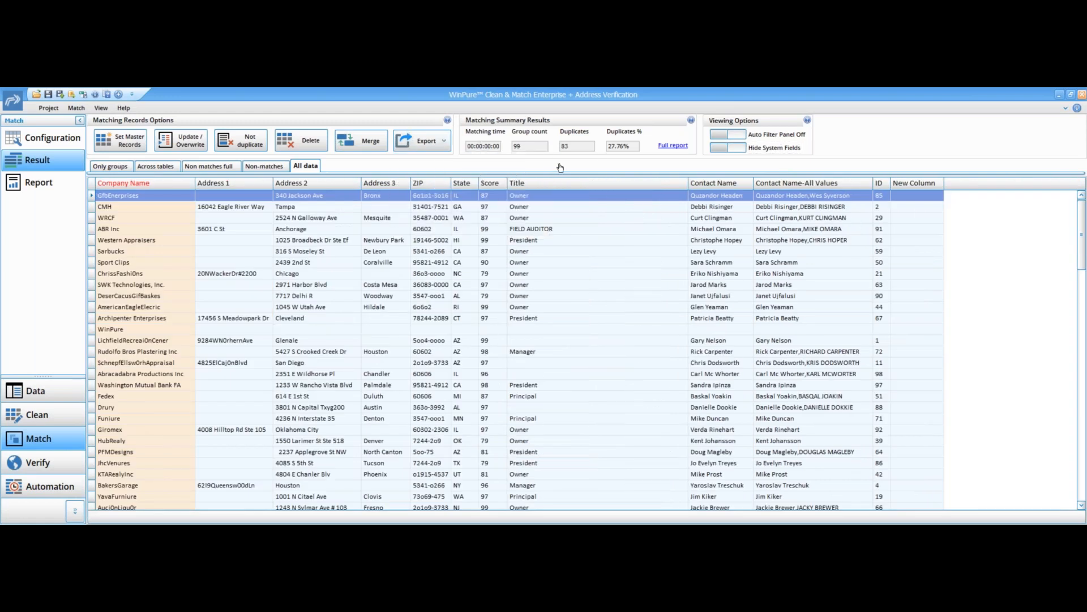
pyautogui.rightClick(683, 181)
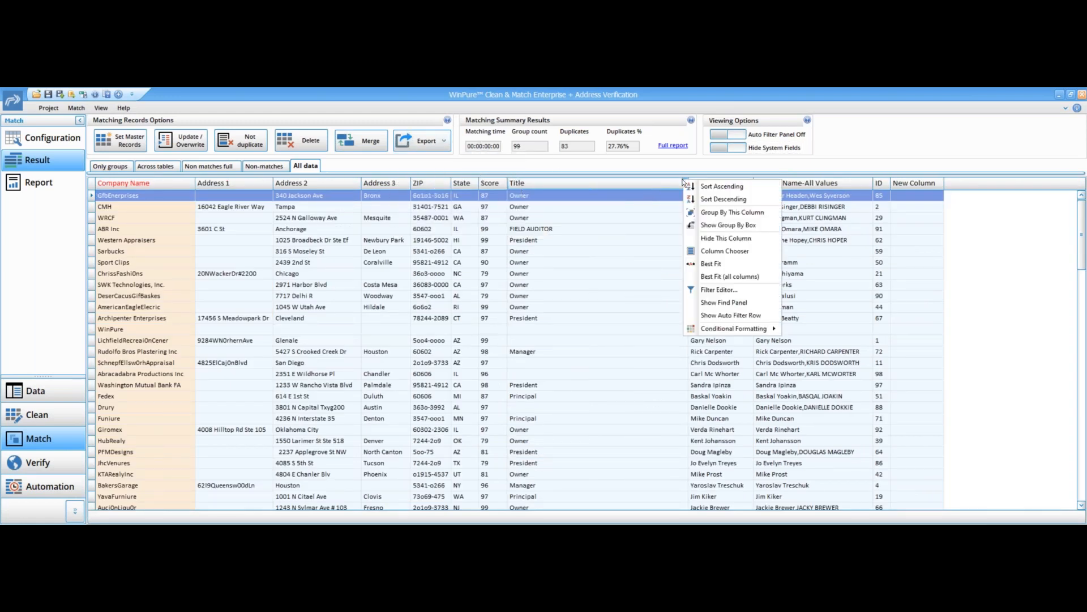
pyautogui.click(708, 290)
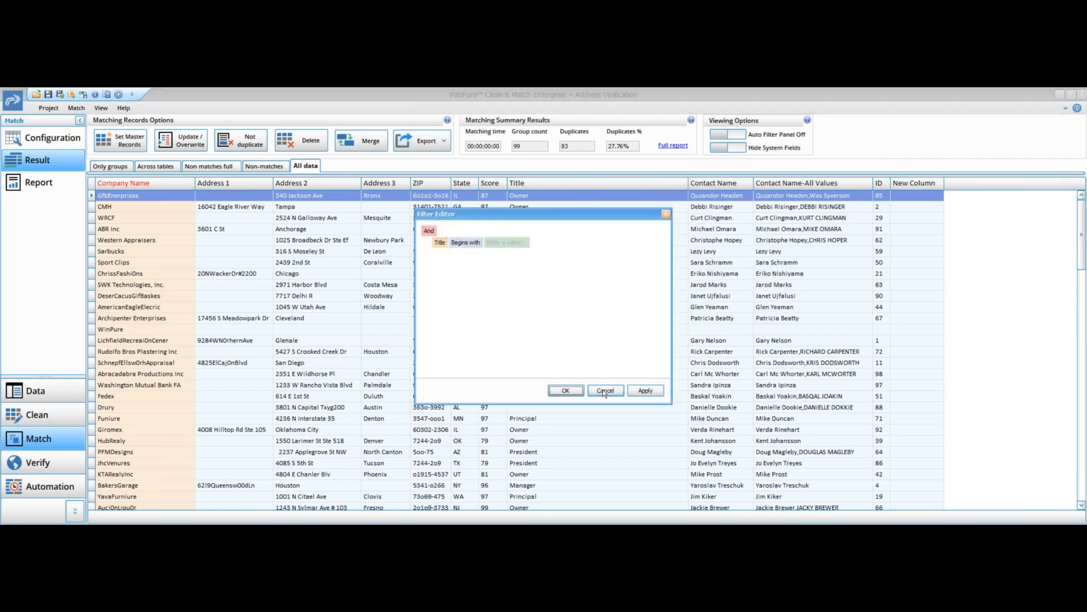
pyautogui.click(605, 391)
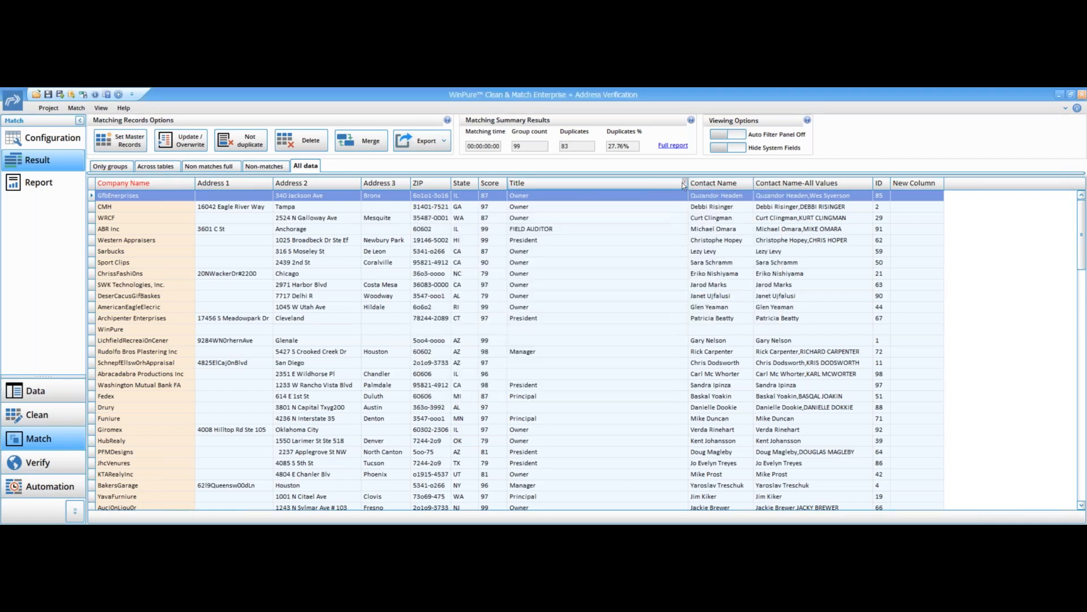
pyautogui.click(440, 146)
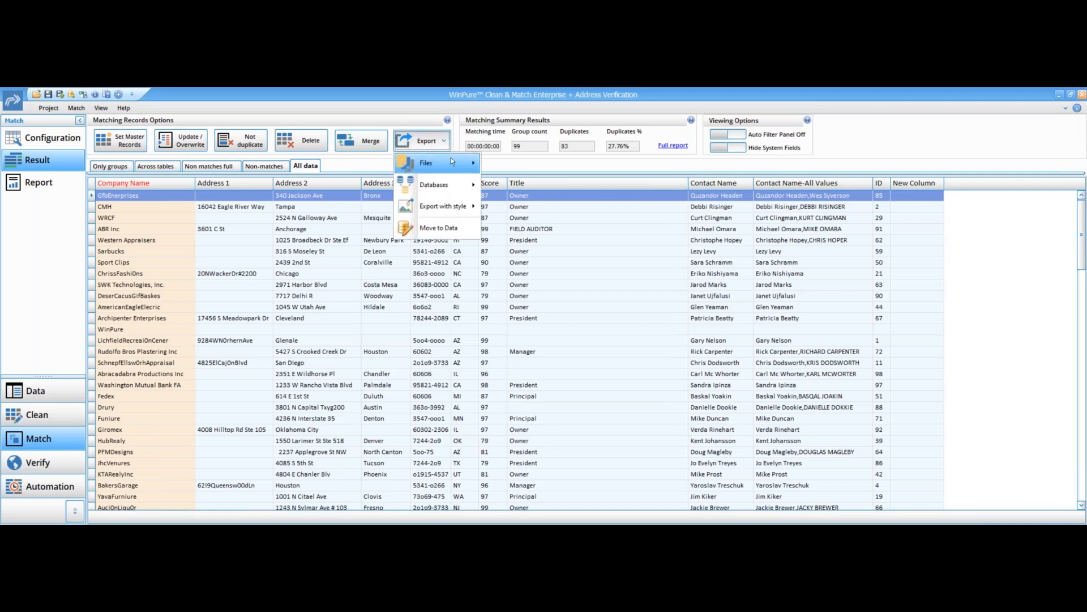
pyautogui.moveTo(439, 162)
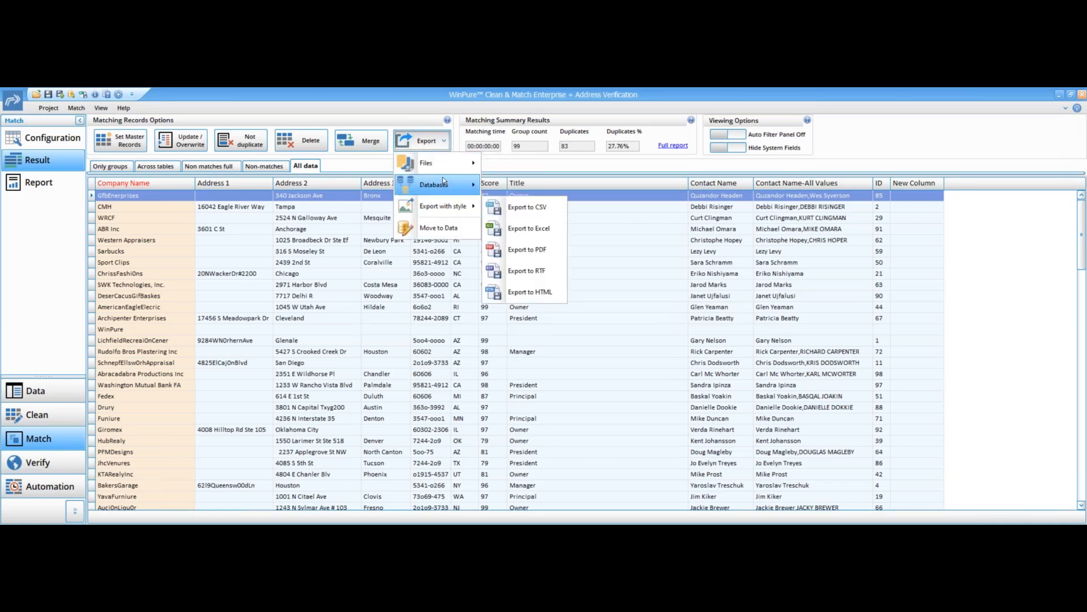
pyautogui.click(505, 168)
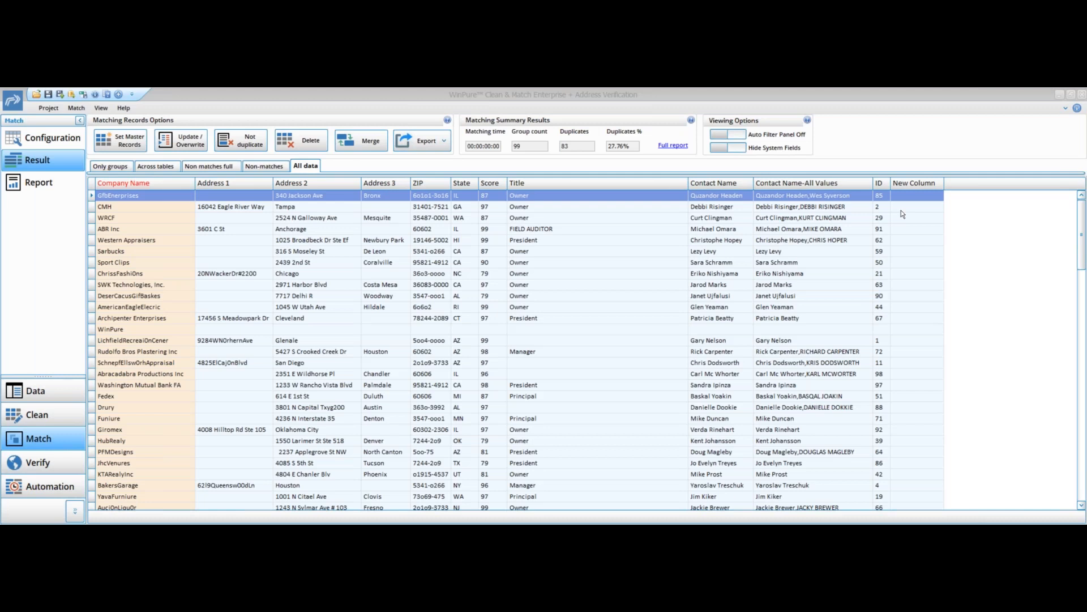
# - Map the Master Data Address 3 column to the Weekly State column in the match configuration
pyautogui.click(46, 140)
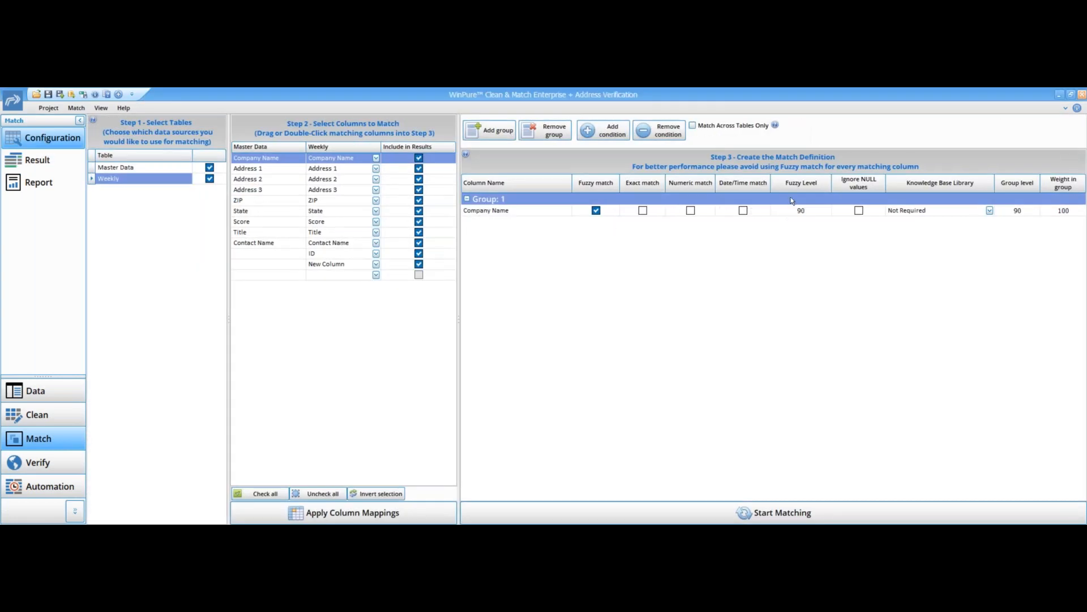
pyautogui.moveTo(798, 186)
pyautogui.click(321, 191)
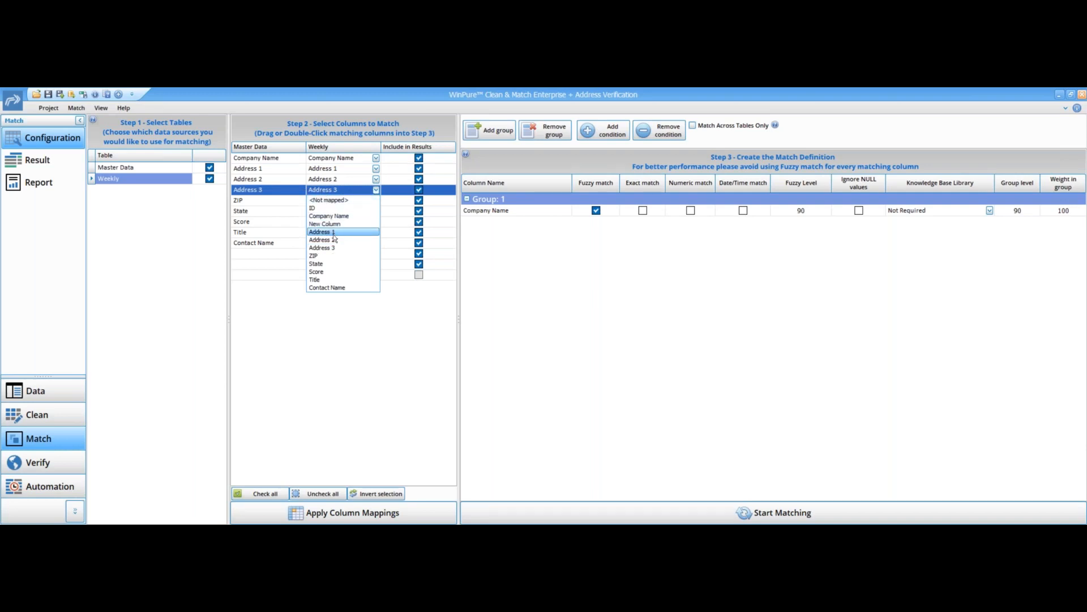
pyautogui.click(326, 263)
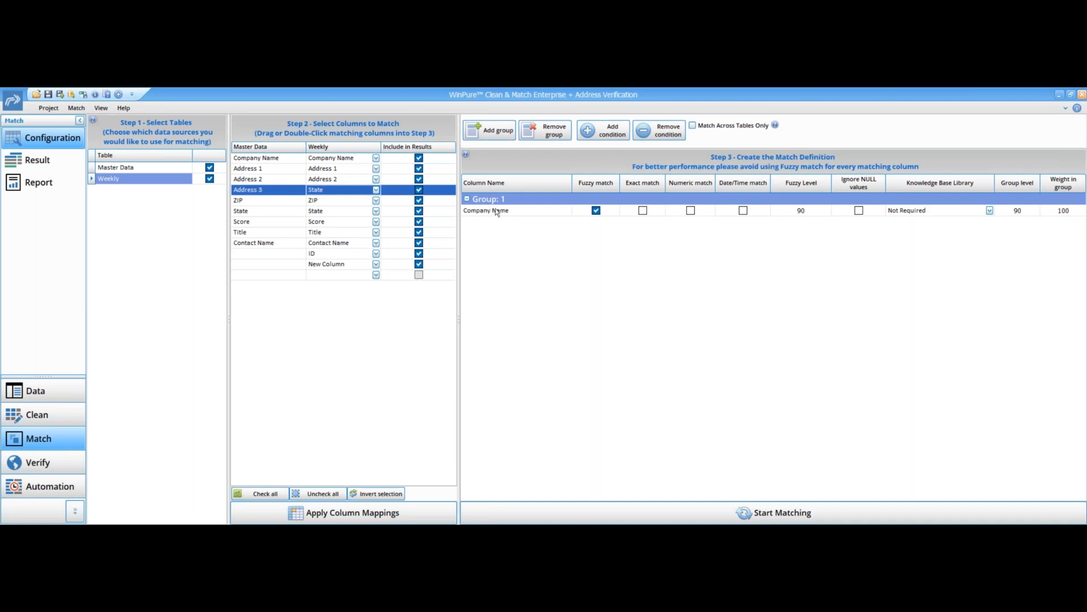
# - Add a second match group with fuzzy matching on Contact Name
pyautogui.click(502, 139)
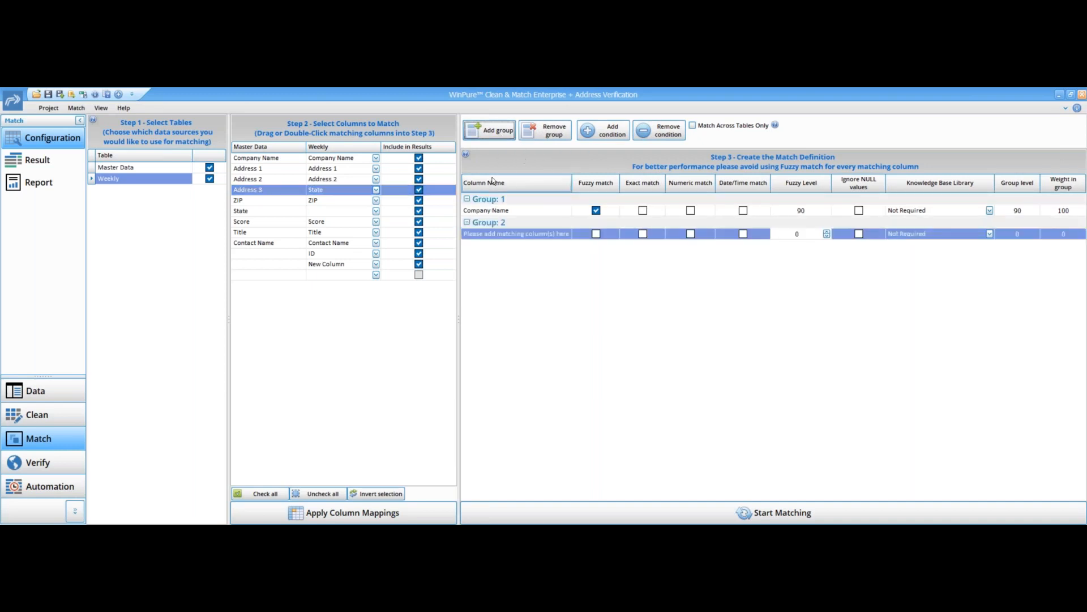
pyautogui.doubleClick(276, 248)
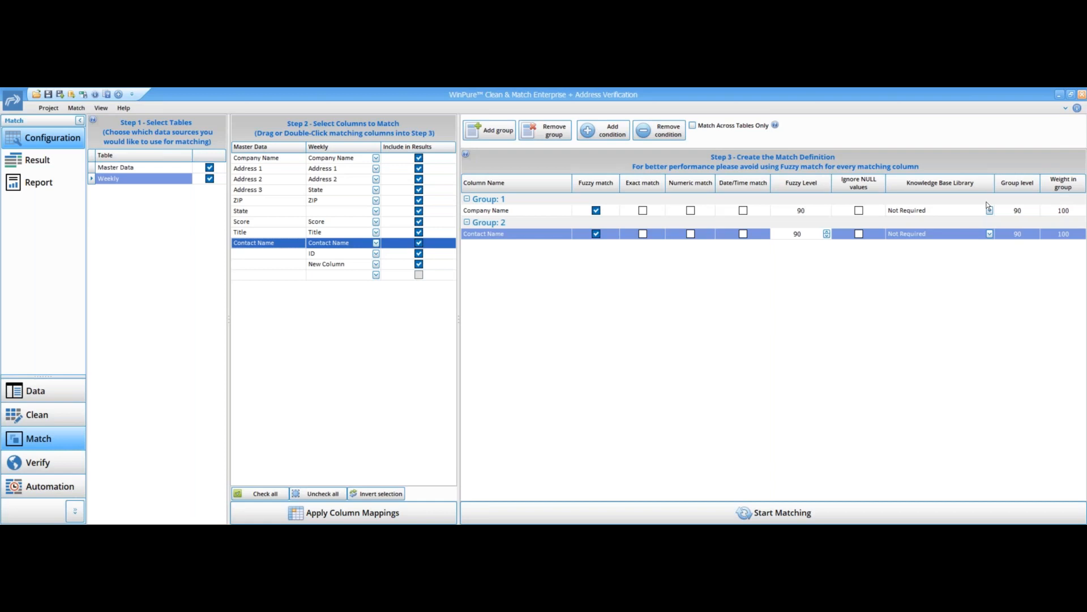
# - Review the rematched duplicate groups in the results with the system fields shown
pyautogui.click(58, 163)
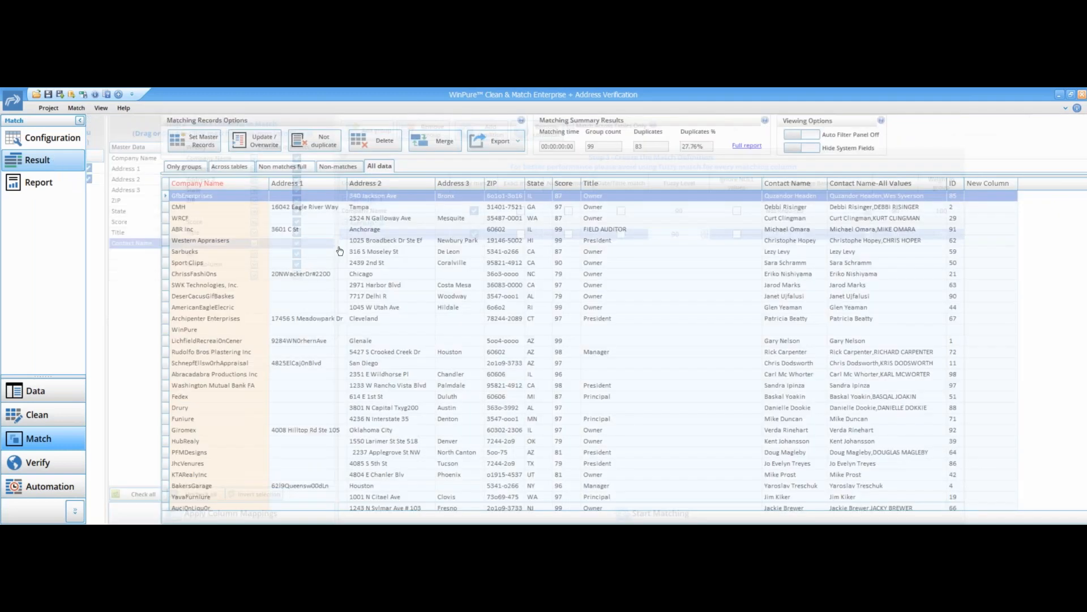
pyautogui.click(122, 168)
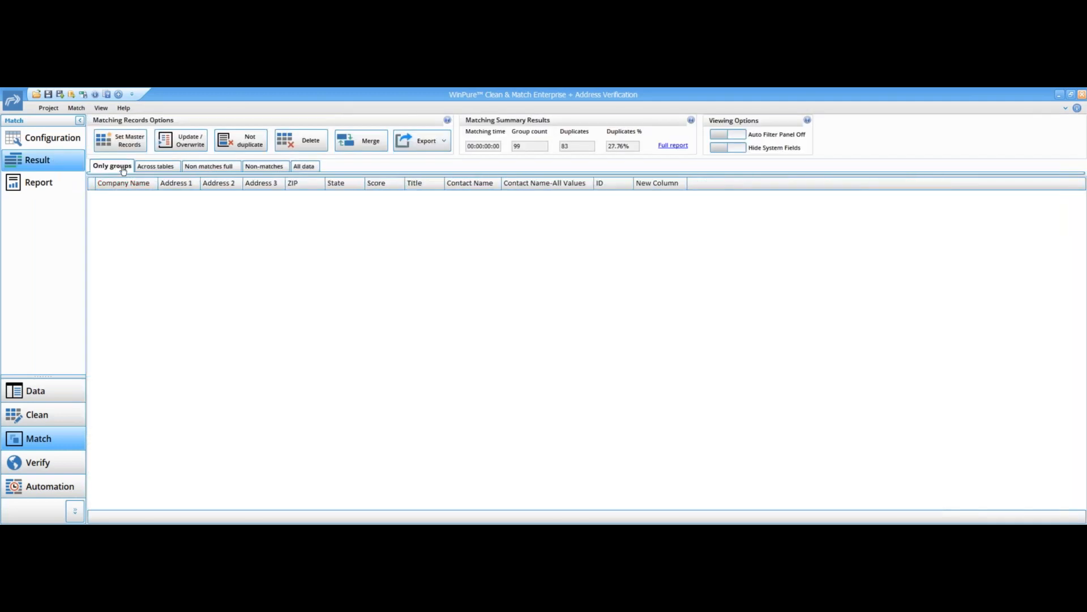
pyautogui.click(73, 142)
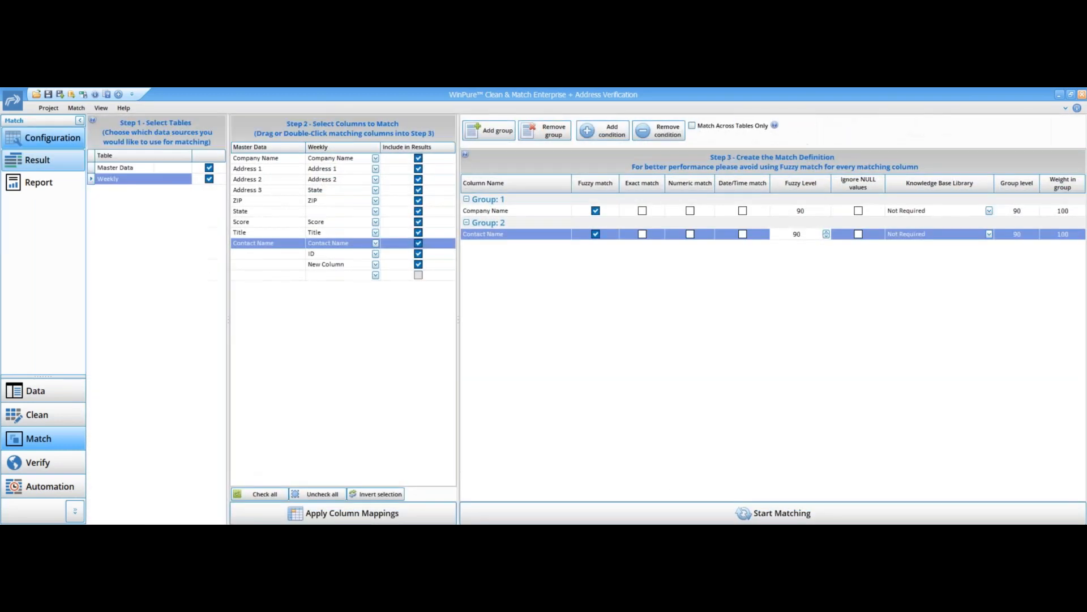
pyautogui.click(38, 160)
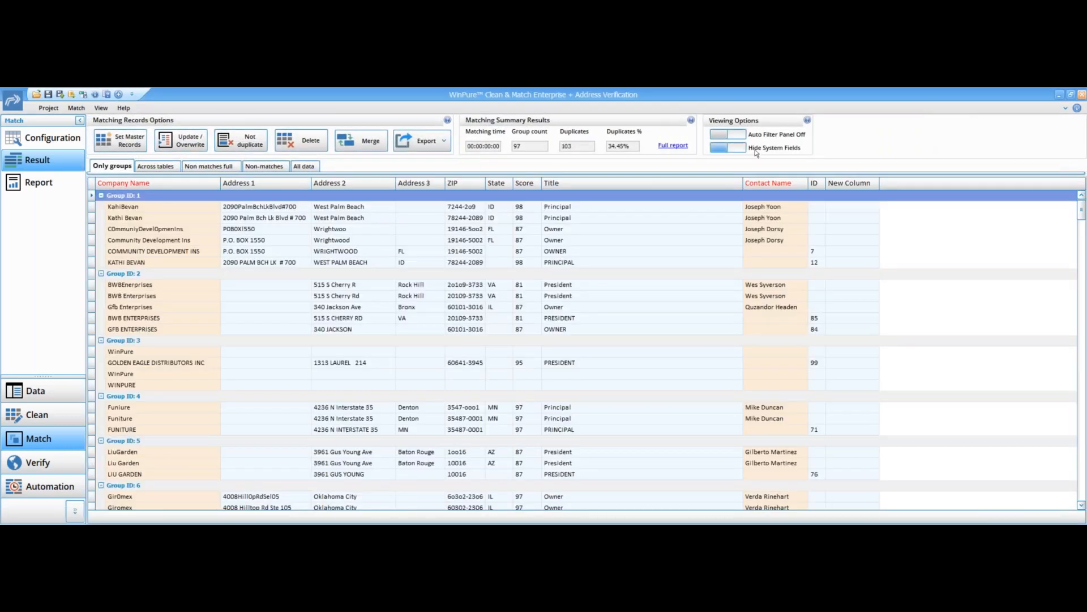
pyautogui.click(722, 147)
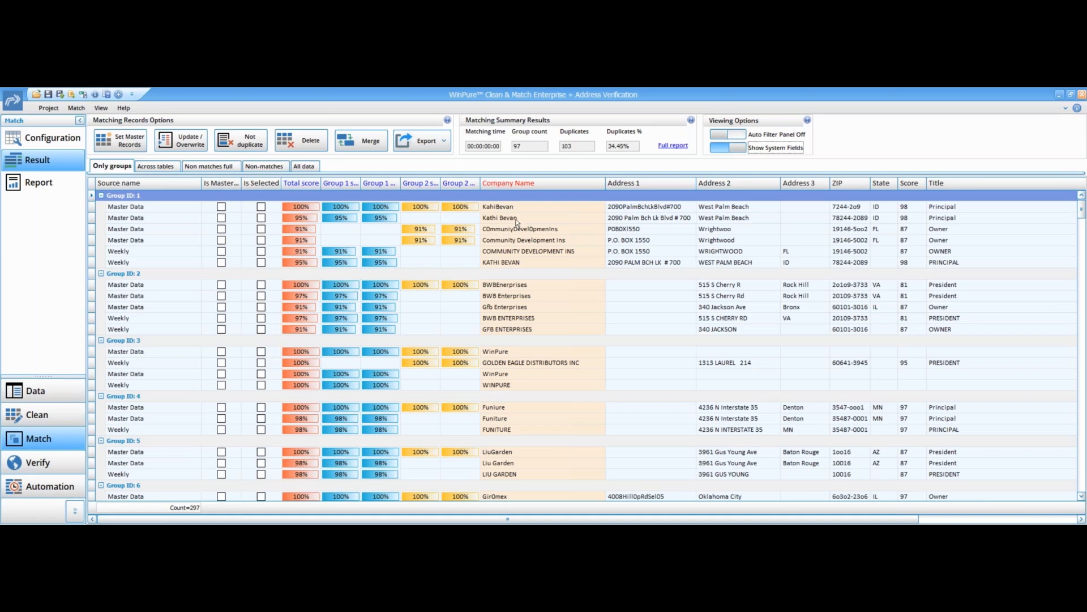
# - Open the Clean module and examine the column statistics for the Weekly table
pyautogui.click(46, 418)
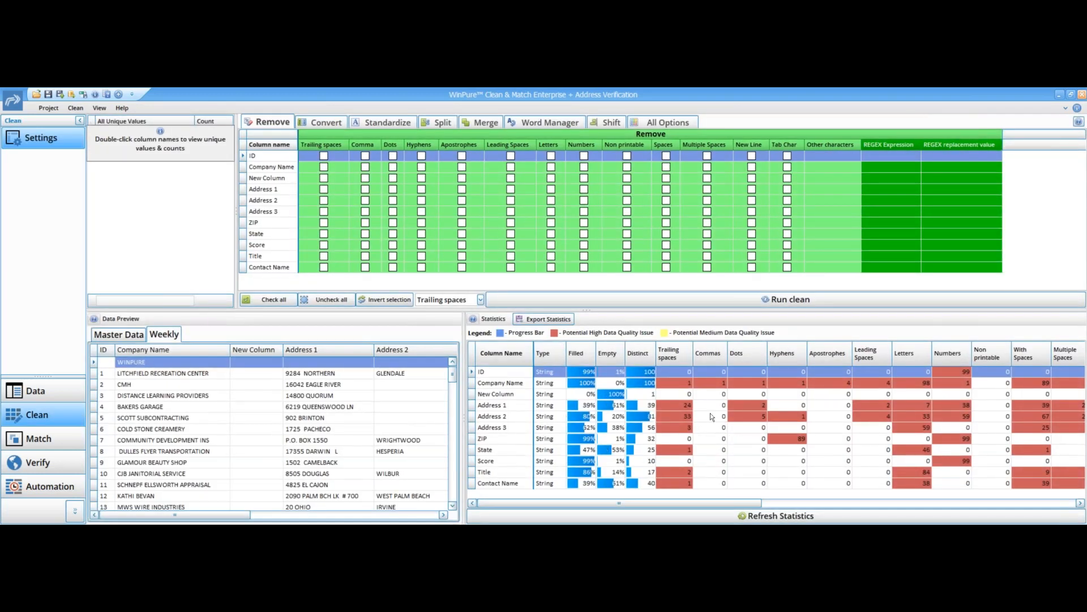
pyautogui.moveTo(718, 498); pyautogui.dragTo(1040, 498)
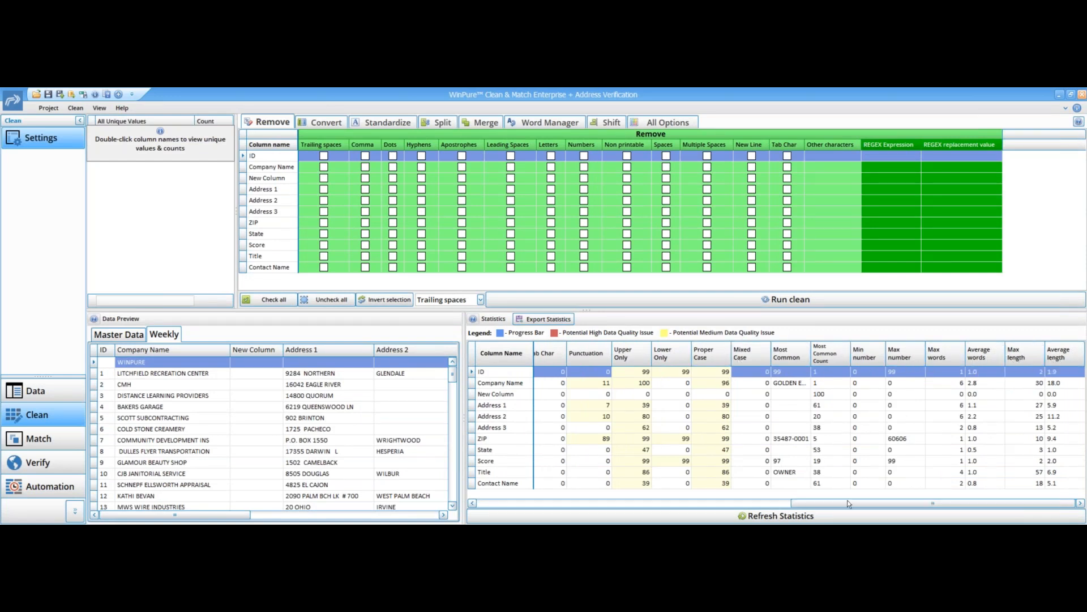
# - Examine the remaining Weekly statistics columns and the Convert and Standardize cleaning options
pyautogui.moveTo(848, 502); pyautogui.dragTo(678, 503)
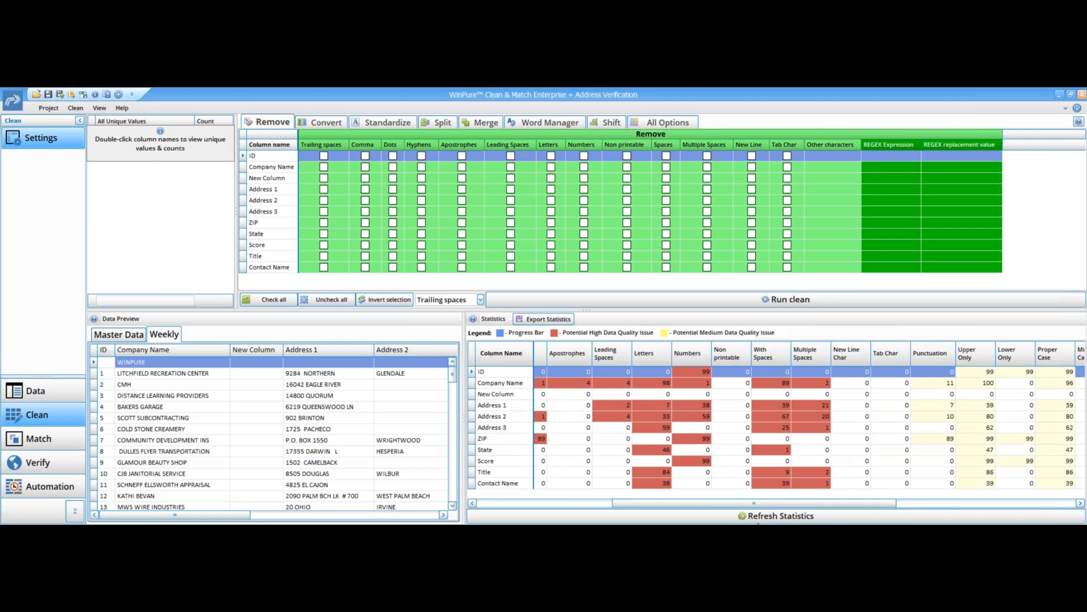
pyautogui.moveTo(773, 501); pyautogui.dragTo(741, 502)
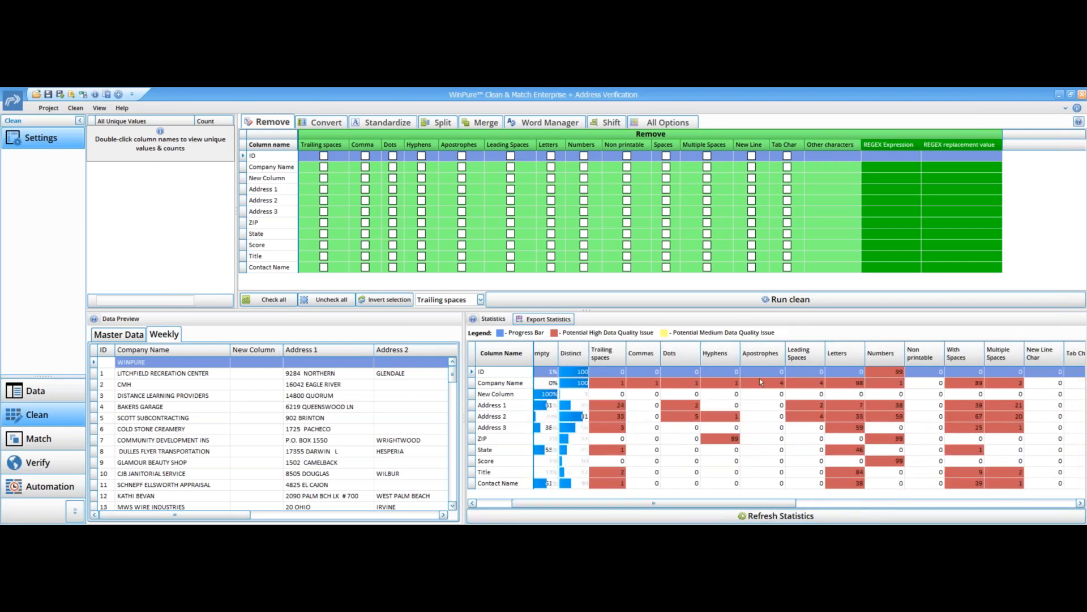
pyautogui.moveTo(753, 504); pyautogui.dragTo(718, 506)
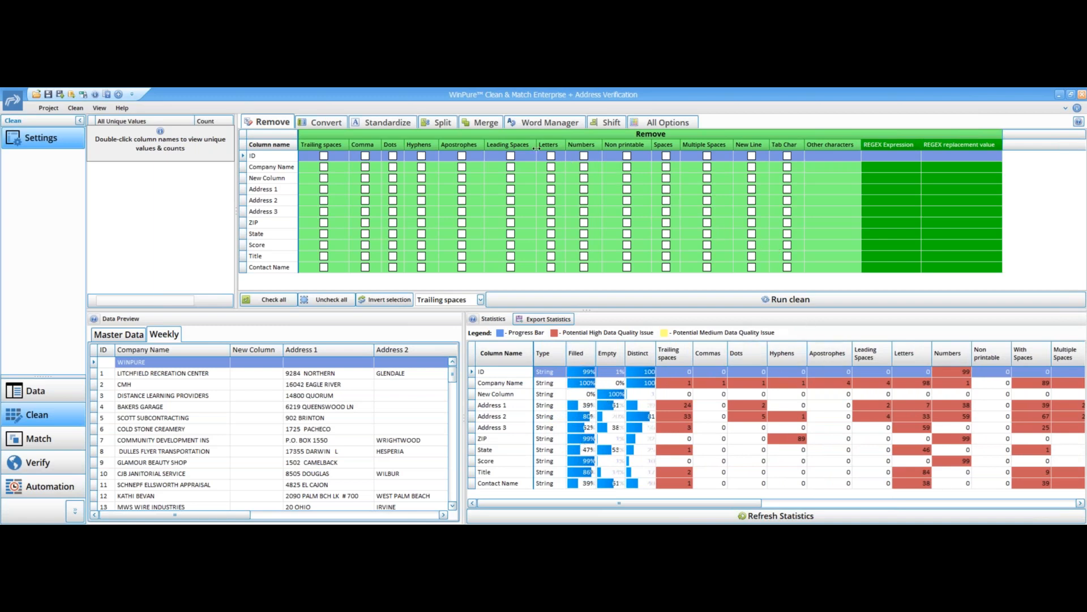
pyautogui.click(322, 122)
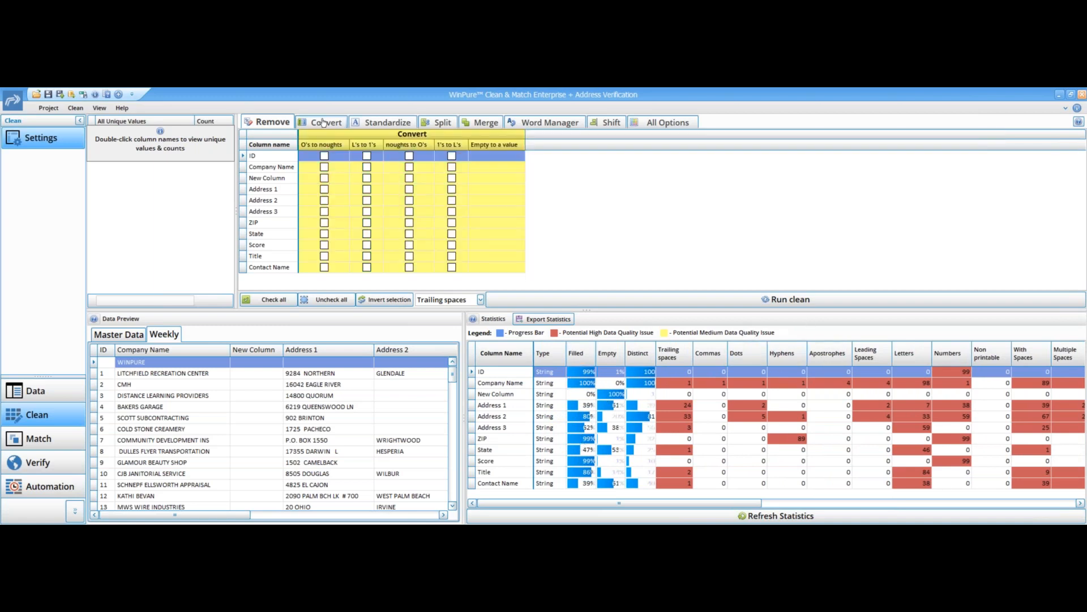
pyautogui.click(387, 122)
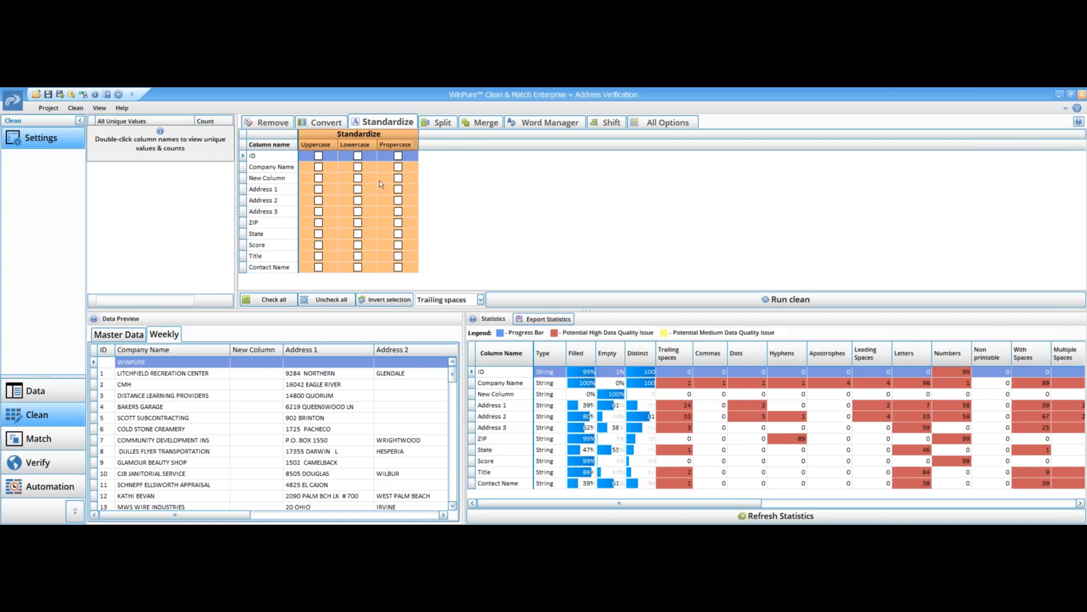
# - Review the Knowledge Base Library choices for Company Name and each dictionary in the Knowledge Base Library Manager
pyautogui.click(40, 437)
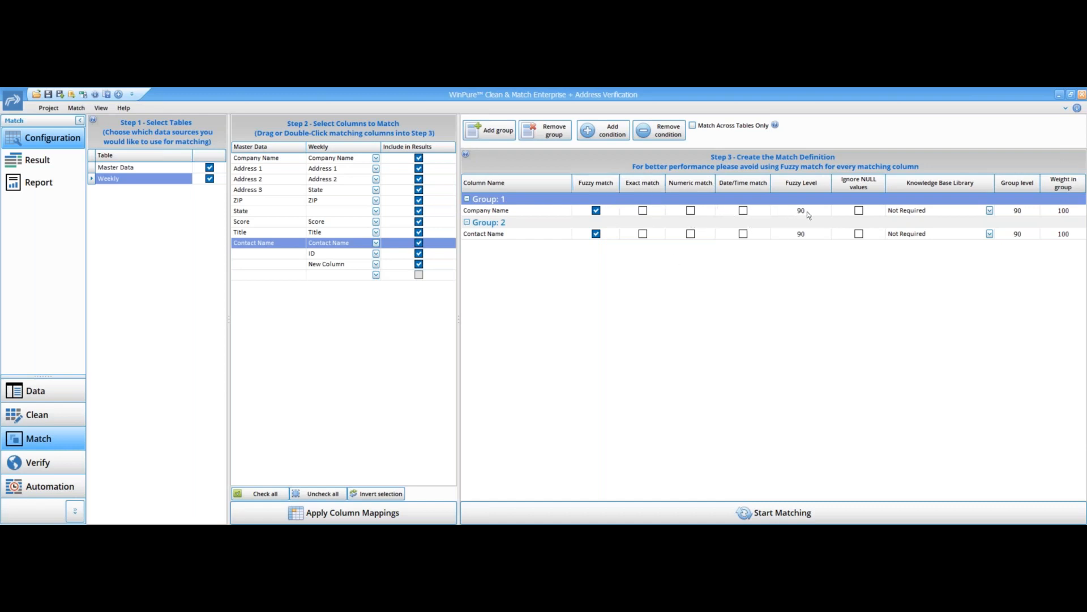
pyautogui.click(990, 211)
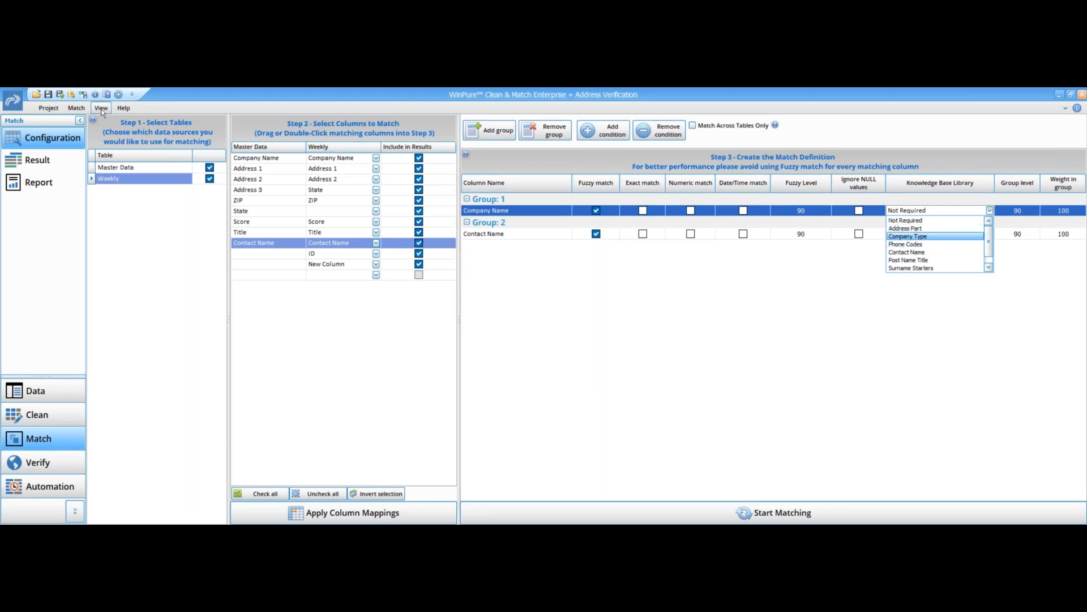
pyautogui.click(81, 108)
pyautogui.click(66, 122)
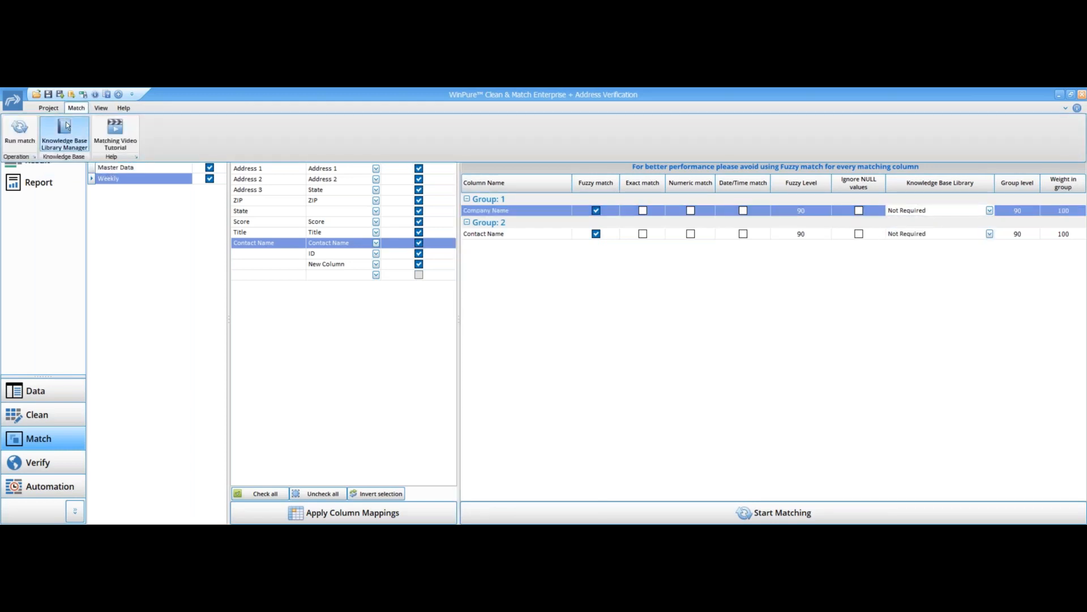
pyautogui.click(432, 229)
pyautogui.click(429, 242)
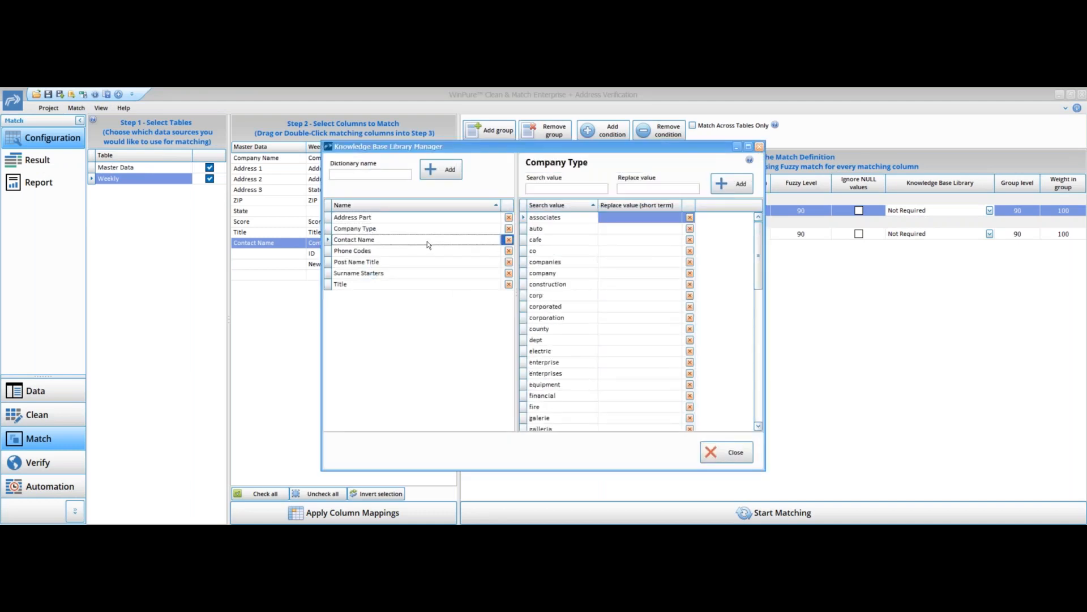
pyautogui.click(429, 251)
pyautogui.click(430, 264)
pyautogui.click(430, 273)
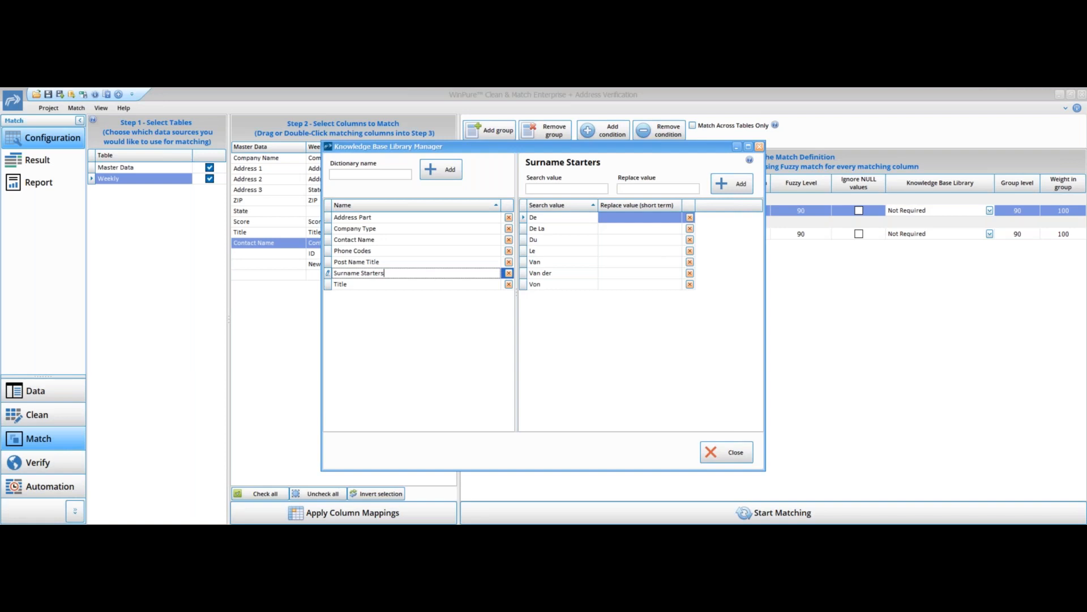
pyautogui.click(760, 147)
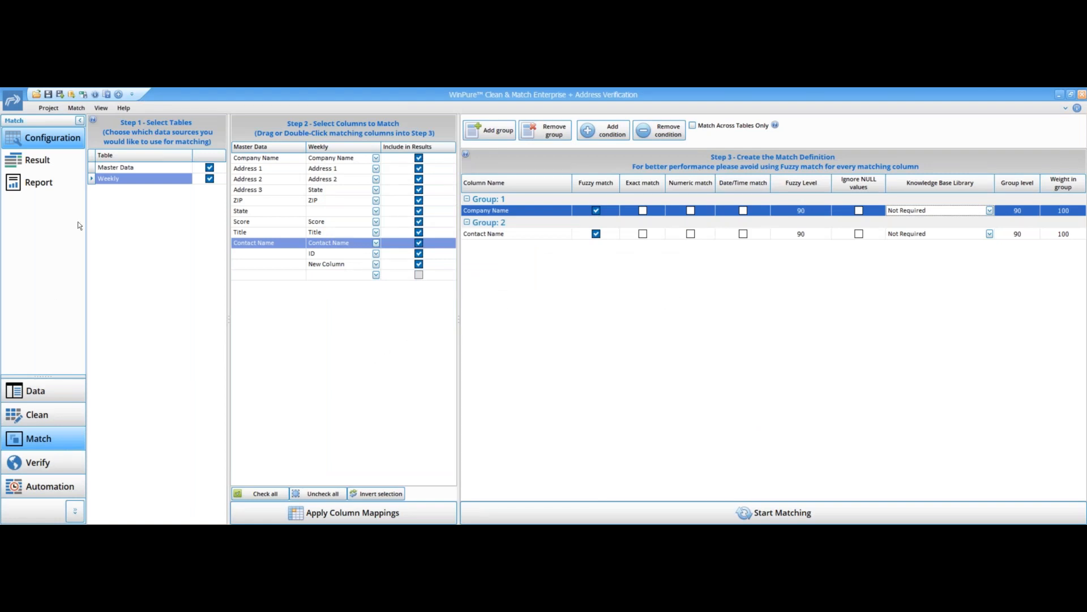
# - Try to set master records in the results using a rule where Company Name contains IBM
pyautogui.click(55, 167)
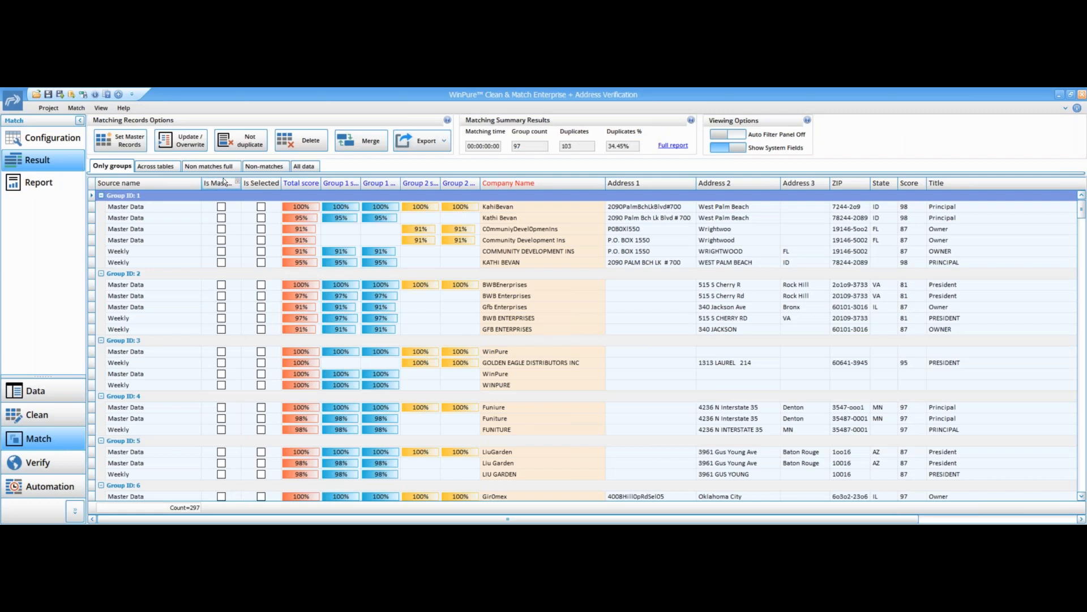
pyautogui.click(127, 147)
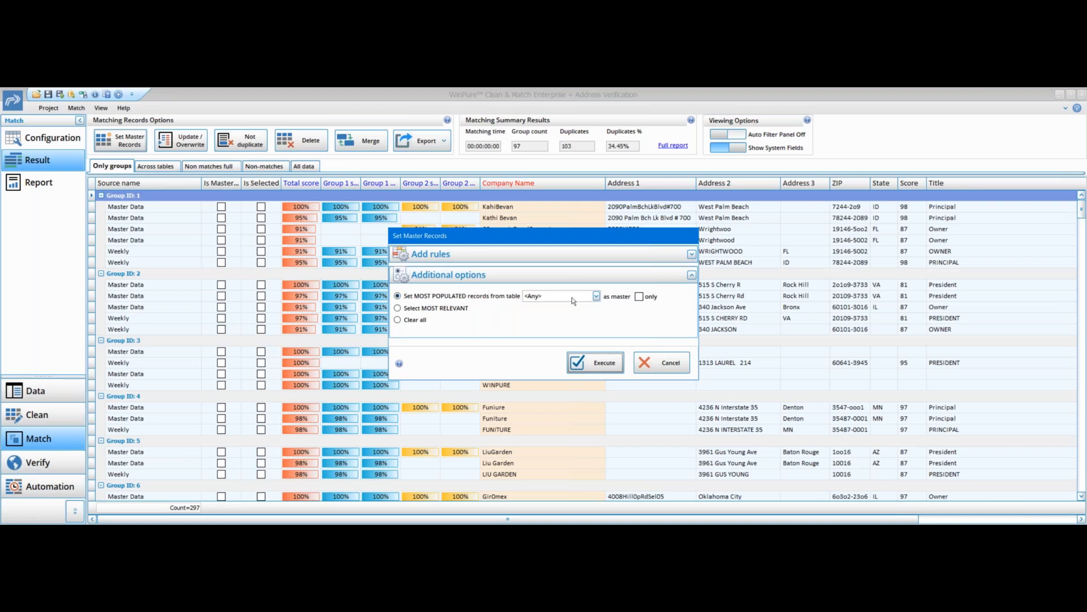
pyautogui.click(596, 296)
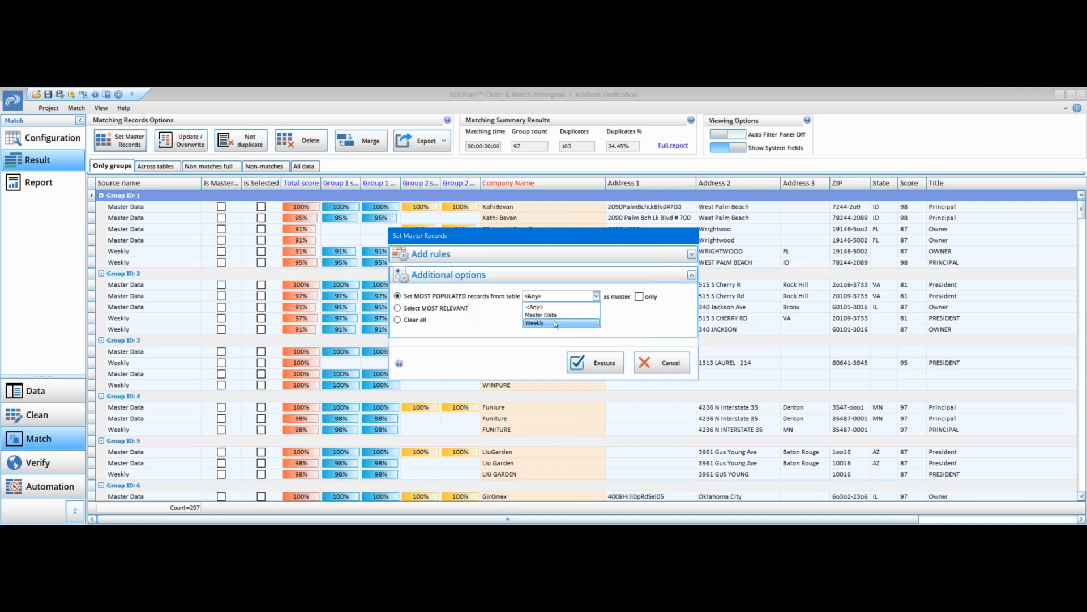
pyautogui.click(494, 316)
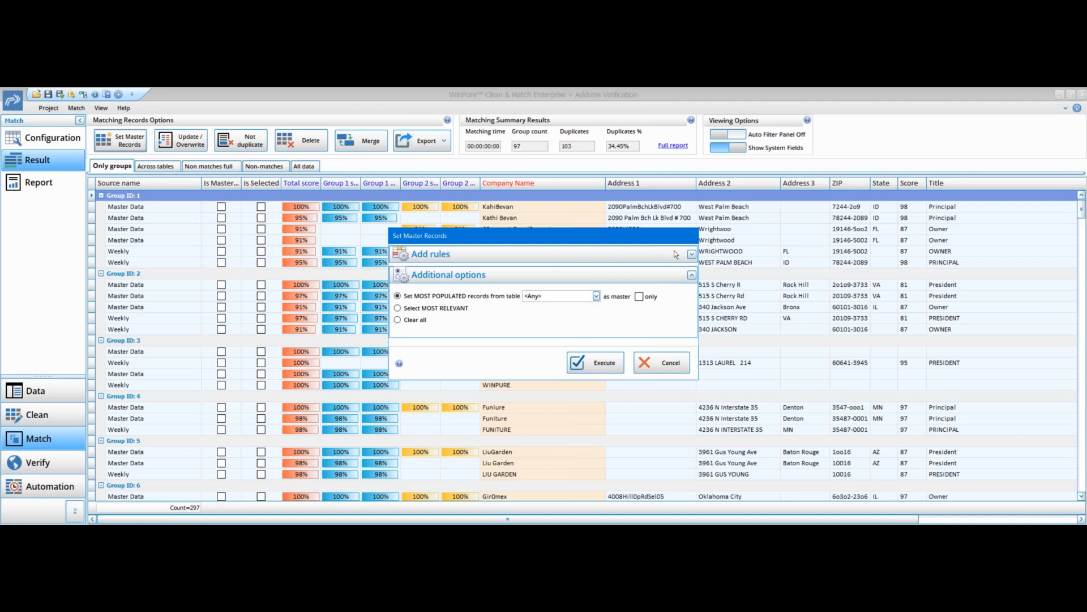
pyautogui.click(691, 255)
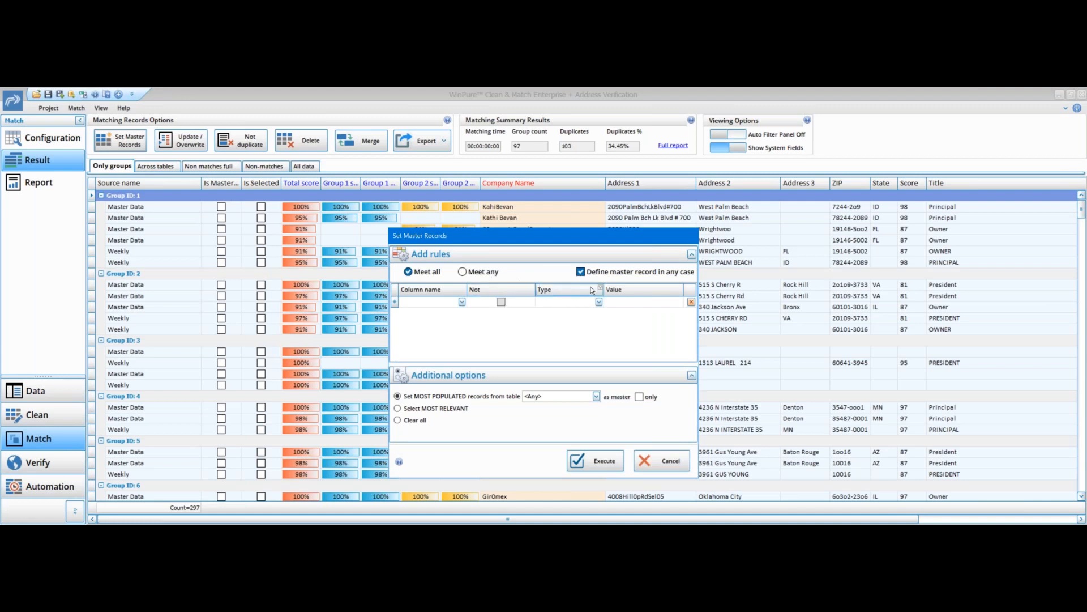
pyautogui.click(462, 302)
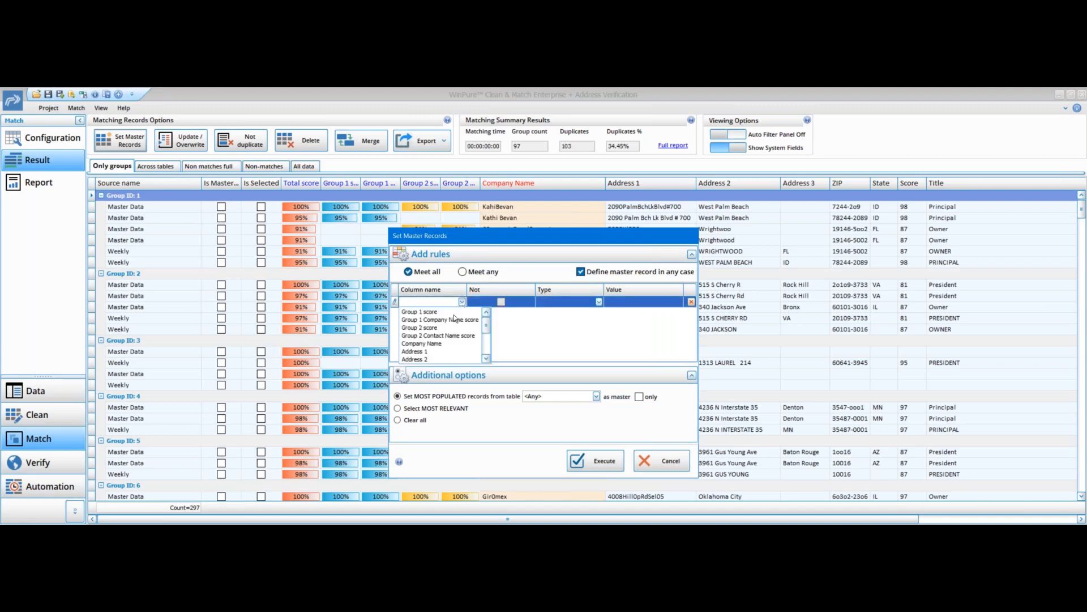
pyautogui.click(447, 343)
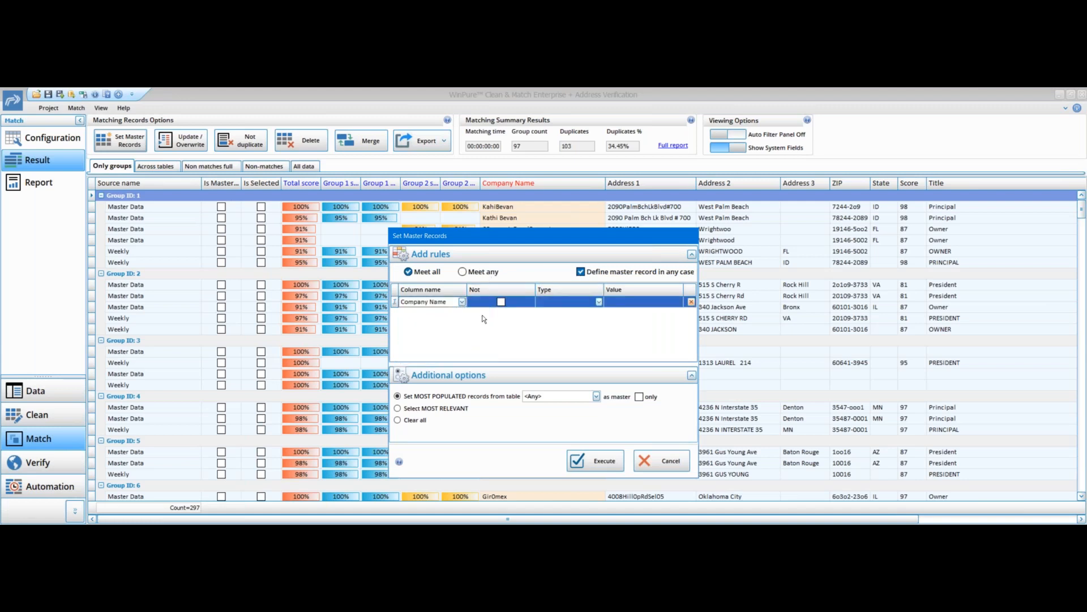
pyautogui.click(599, 302)
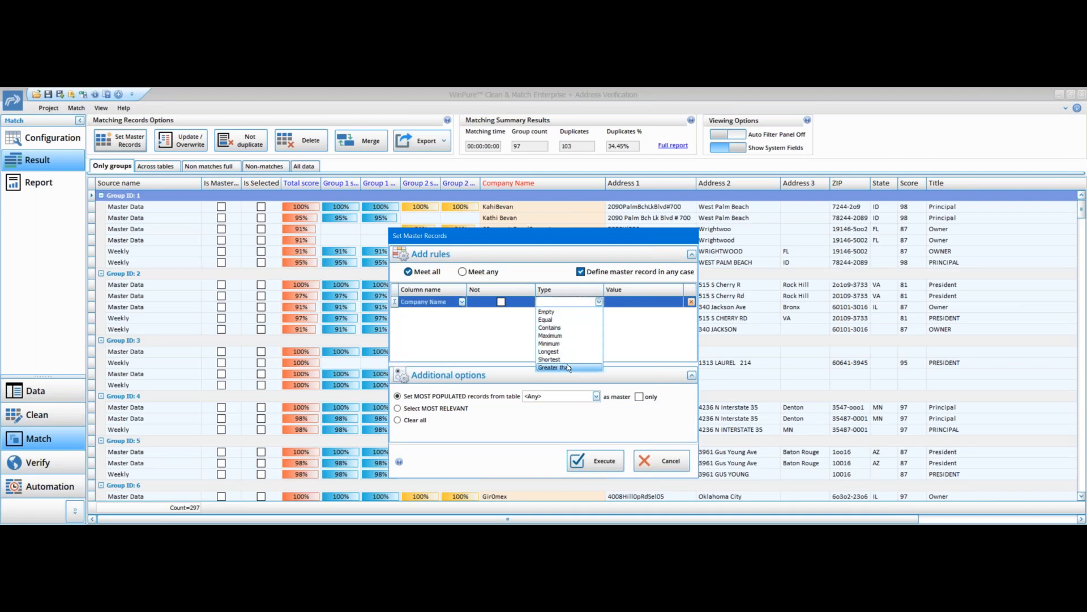
pyautogui.click(566, 328)
pyautogui.click(618, 303)
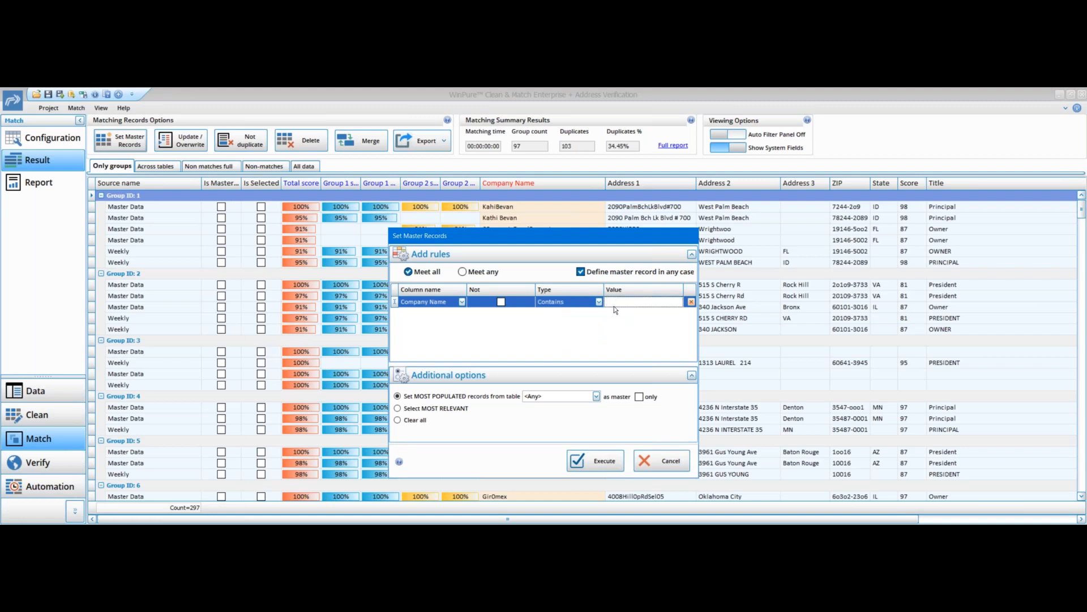
pyautogui.write('IBM')
pyautogui.click(671, 462)
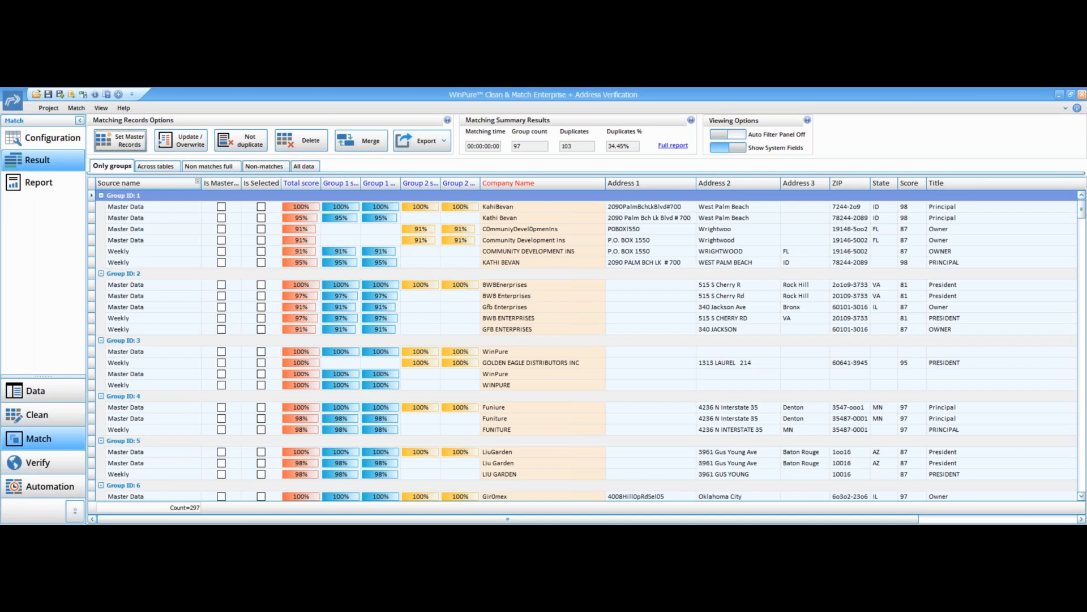
# - Review both pages of the Matching Summary Report
pyautogui.click(47, 182)
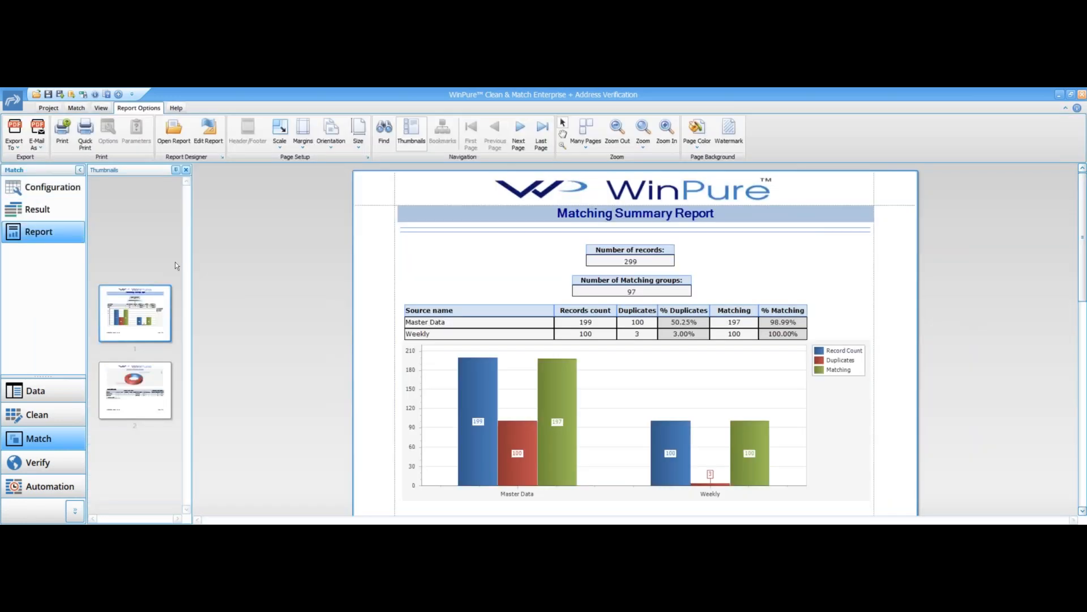
pyautogui.click(150, 395)
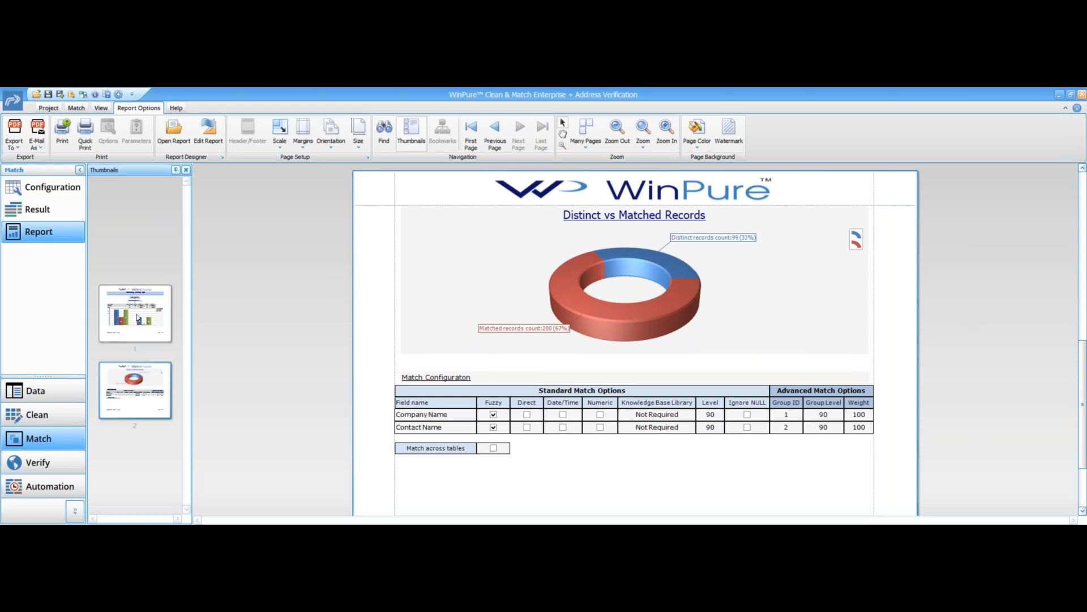
pyautogui.click(138, 318)
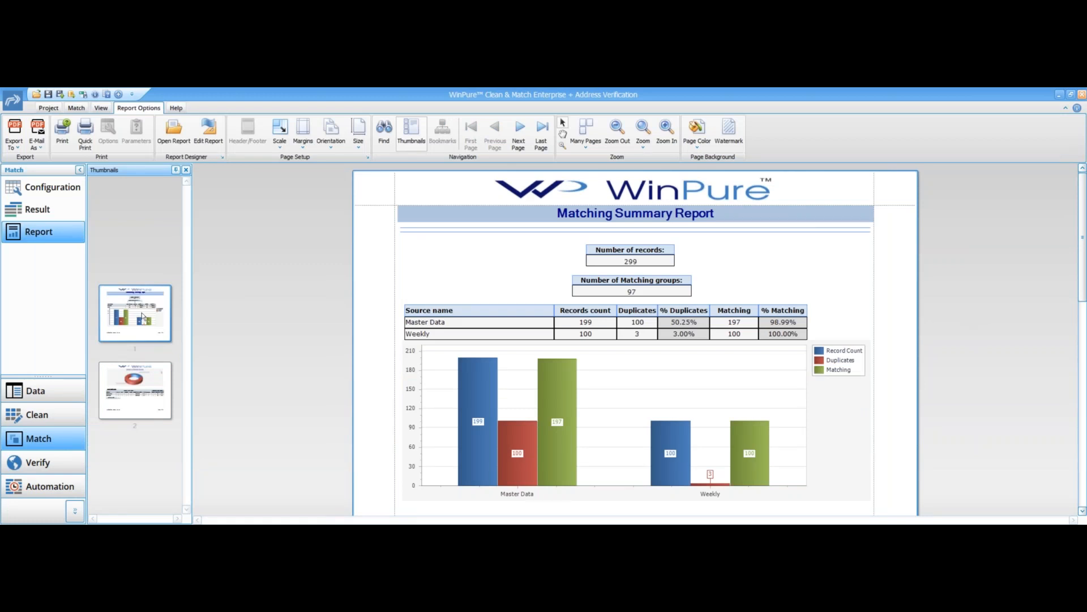
# - Open the report in the Report Designer, then close the designer without saving changes
pyautogui.click(215, 135)
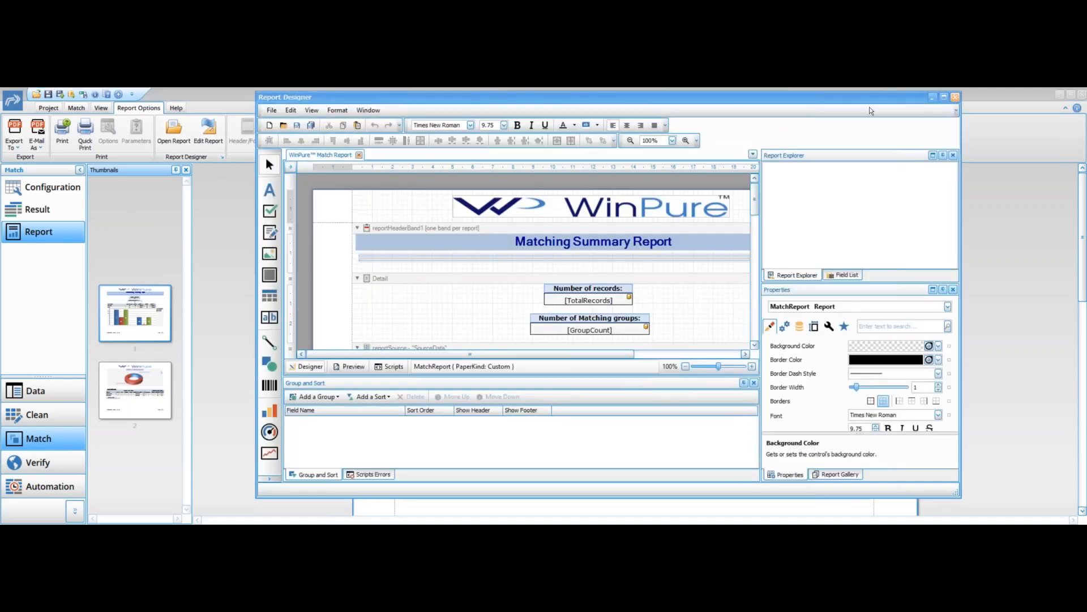
pyautogui.click(597, 316)
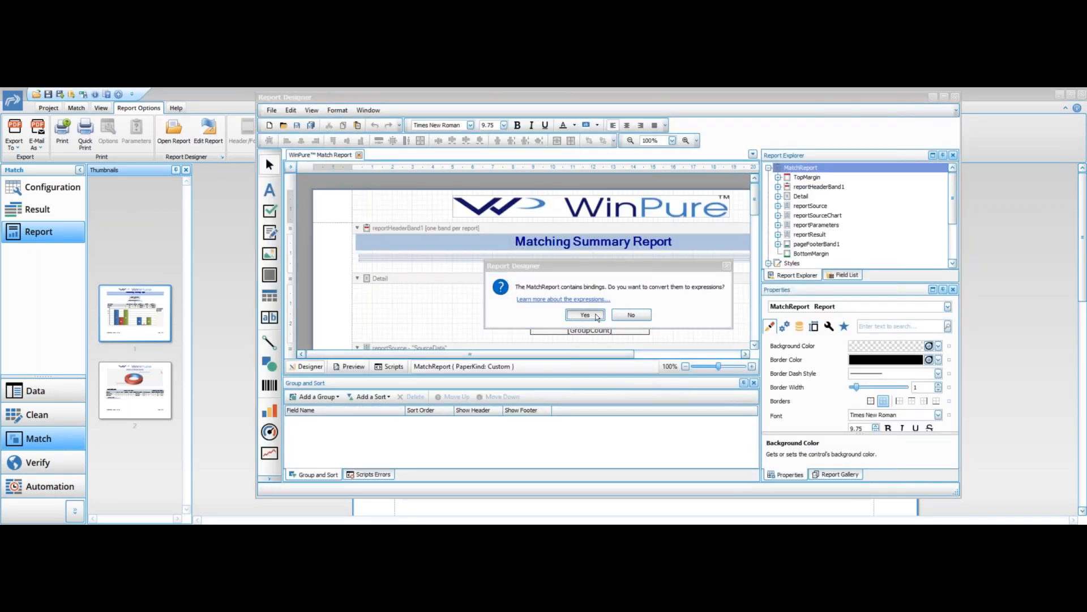
pyautogui.click(944, 96)
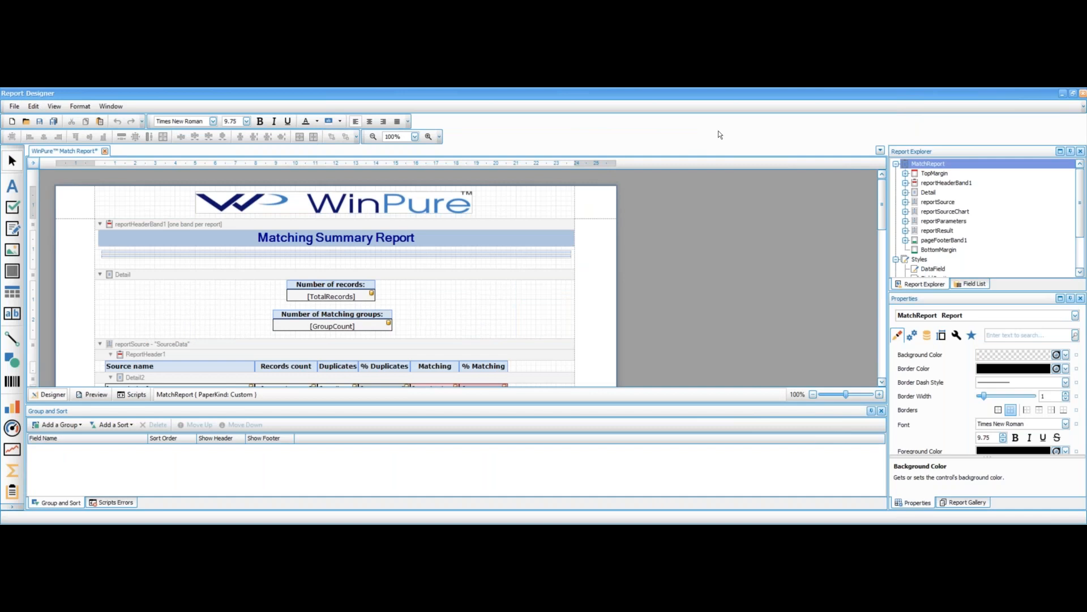
pyautogui.click(1083, 95)
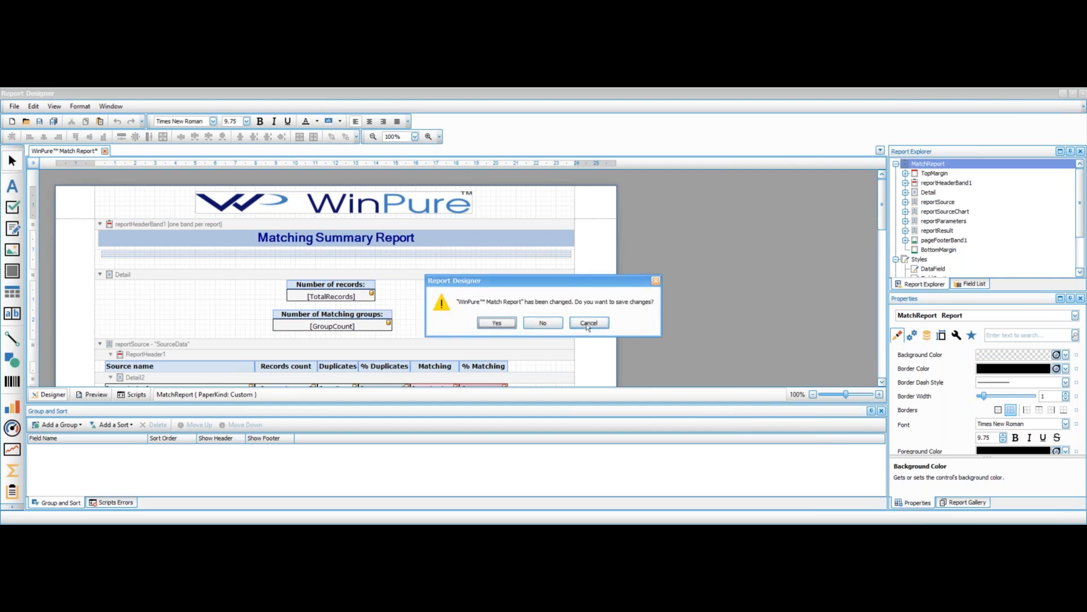
pyautogui.click(550, 327)
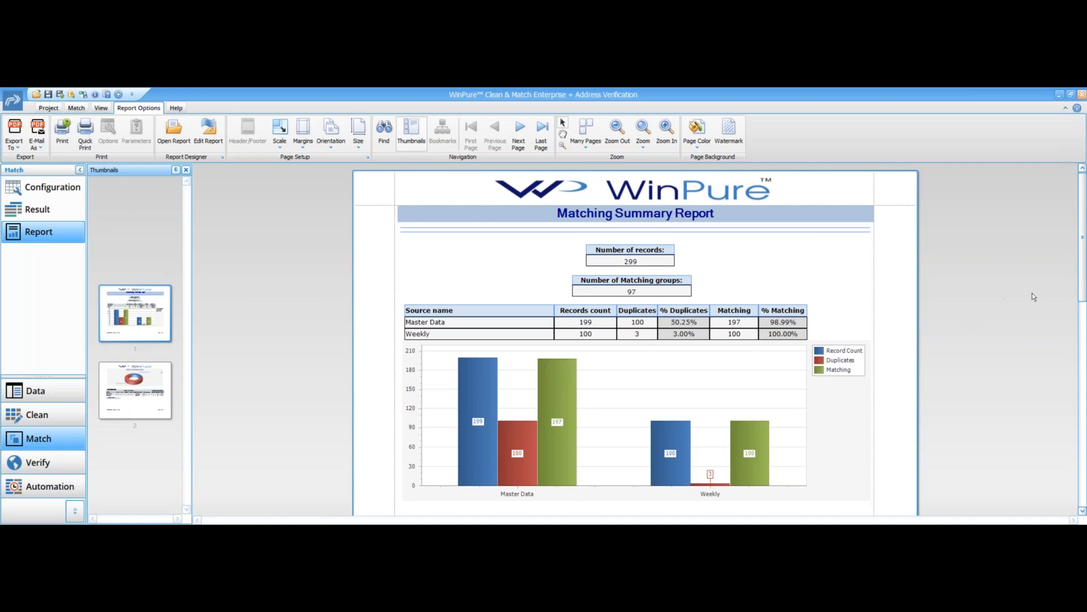
# - Close the application
pyautogui.click(1082, 95)
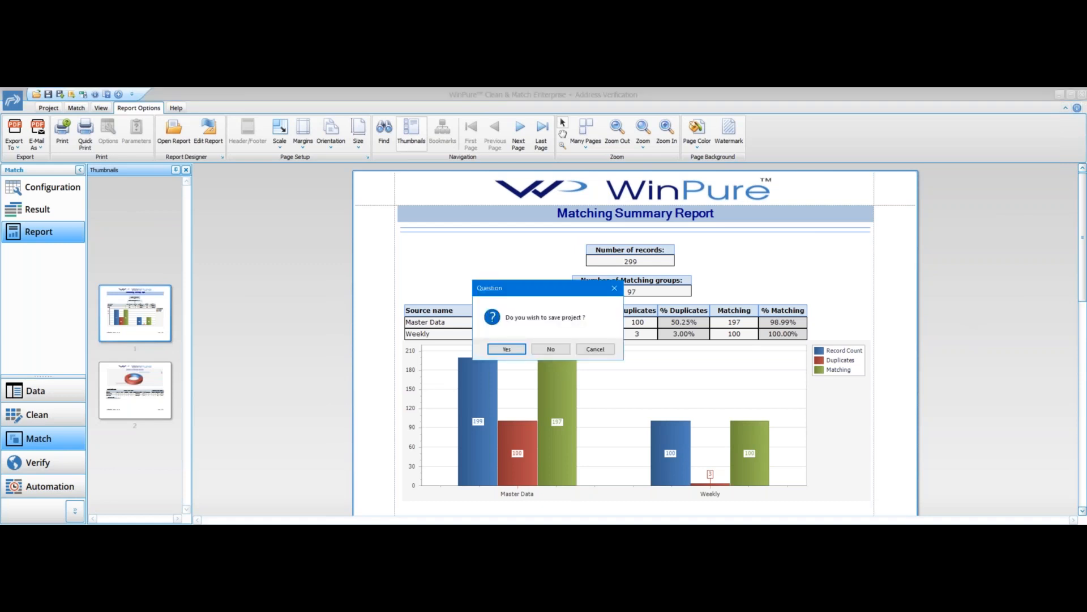